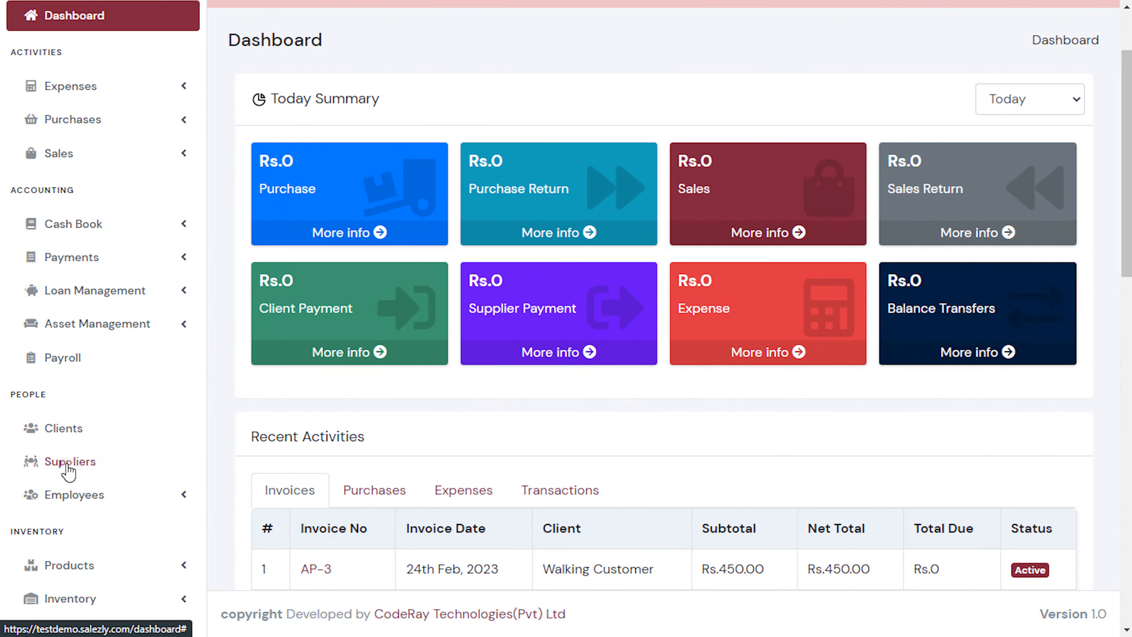
Start a new supplier with name and company name SJ Products.
left_click(67, 464)
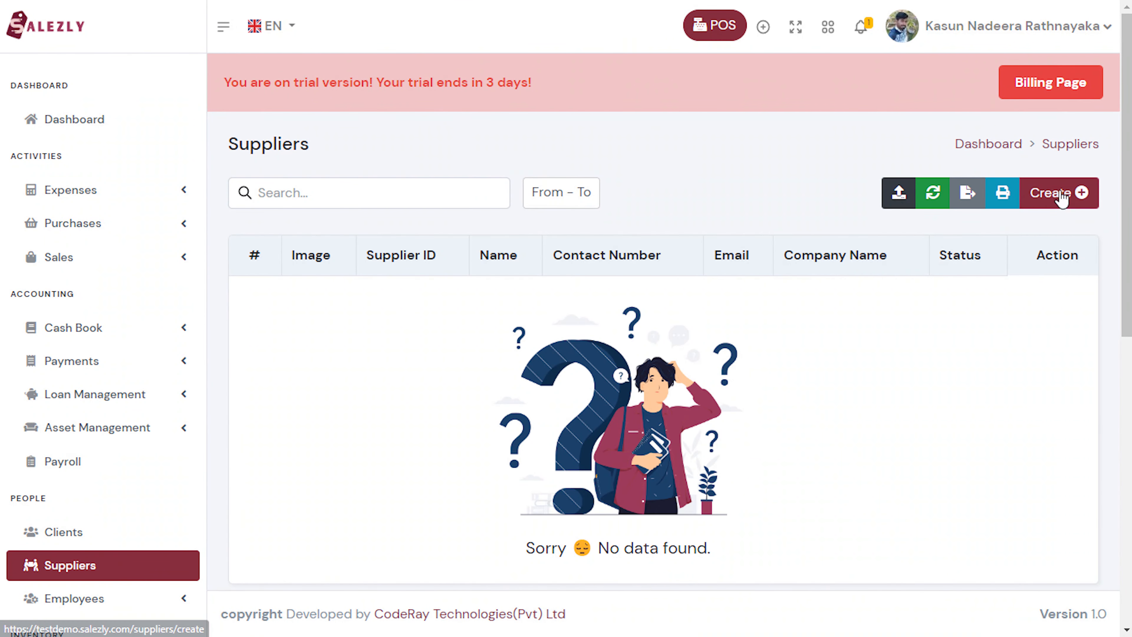
left_click(1057, 198)
left_click(594, 294)
type("SJ Products")
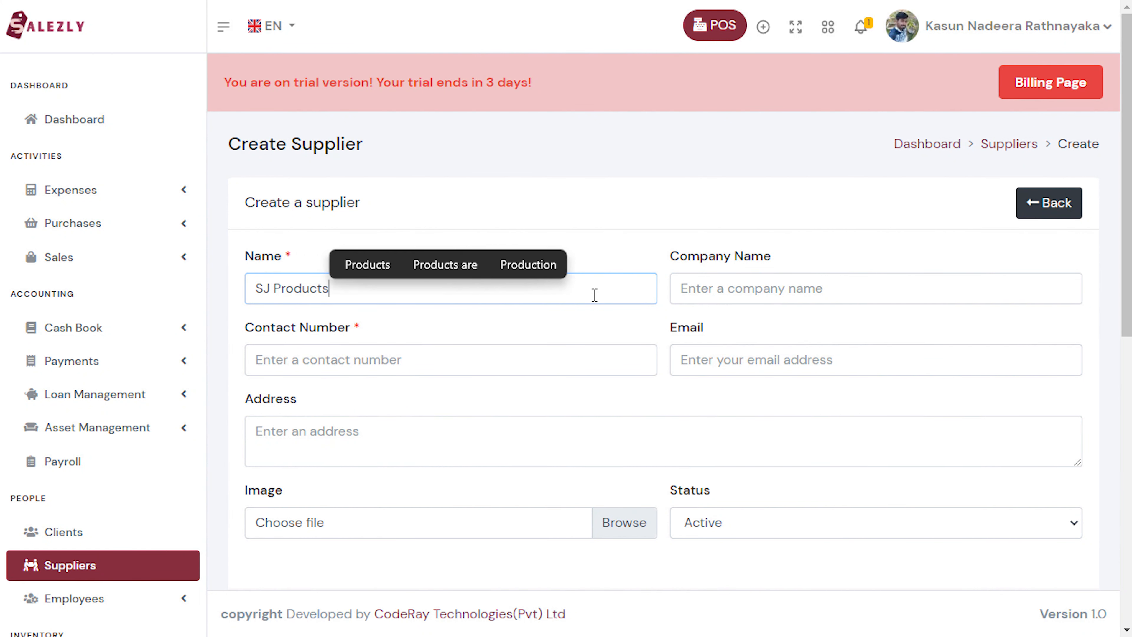
left_click(682, 293)
type("SJ Products")
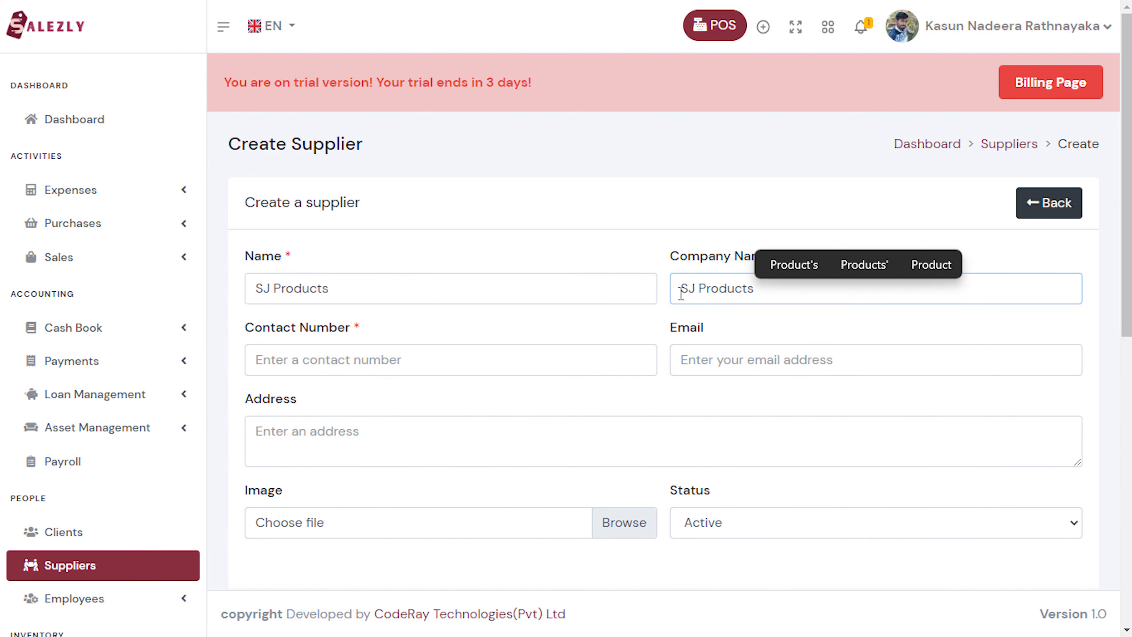
Fill in the supplier's contact number, e-mail and address, then save.
left_click(560, 355)
left_click(411, 402)
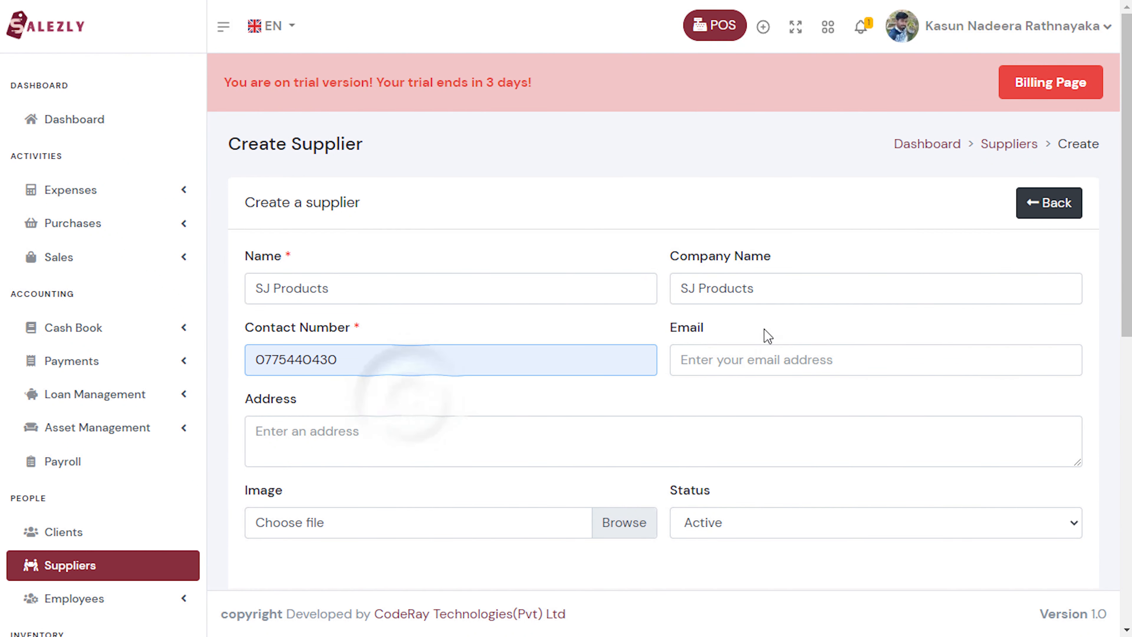
left_click(739, 360)
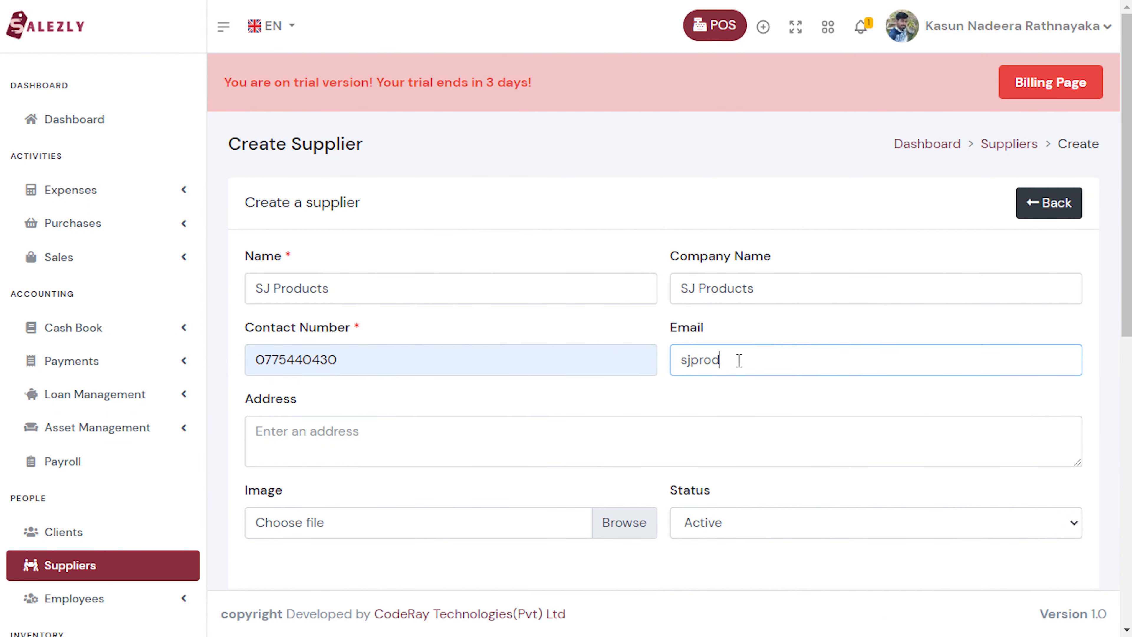
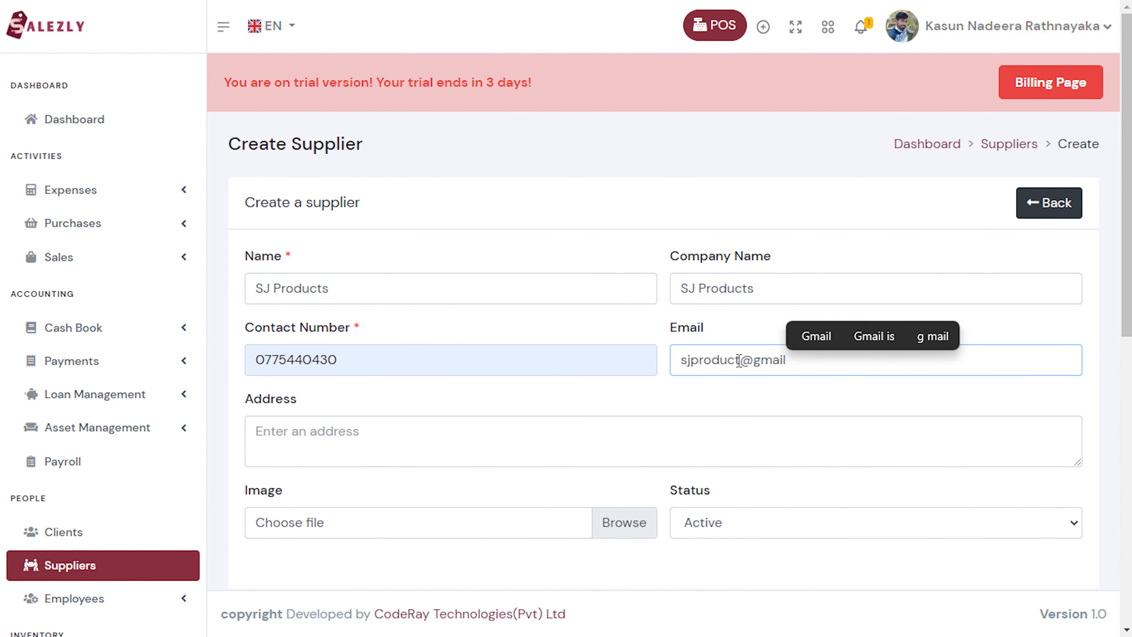
left_click(556, 431)
type("Badulla")
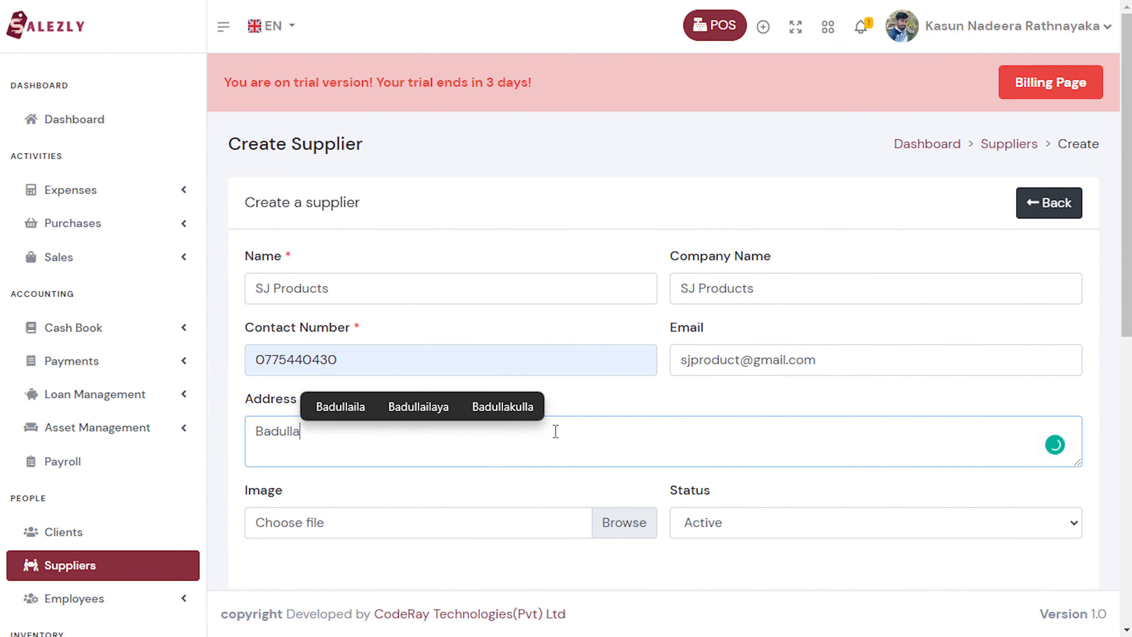
type(", Sri L")
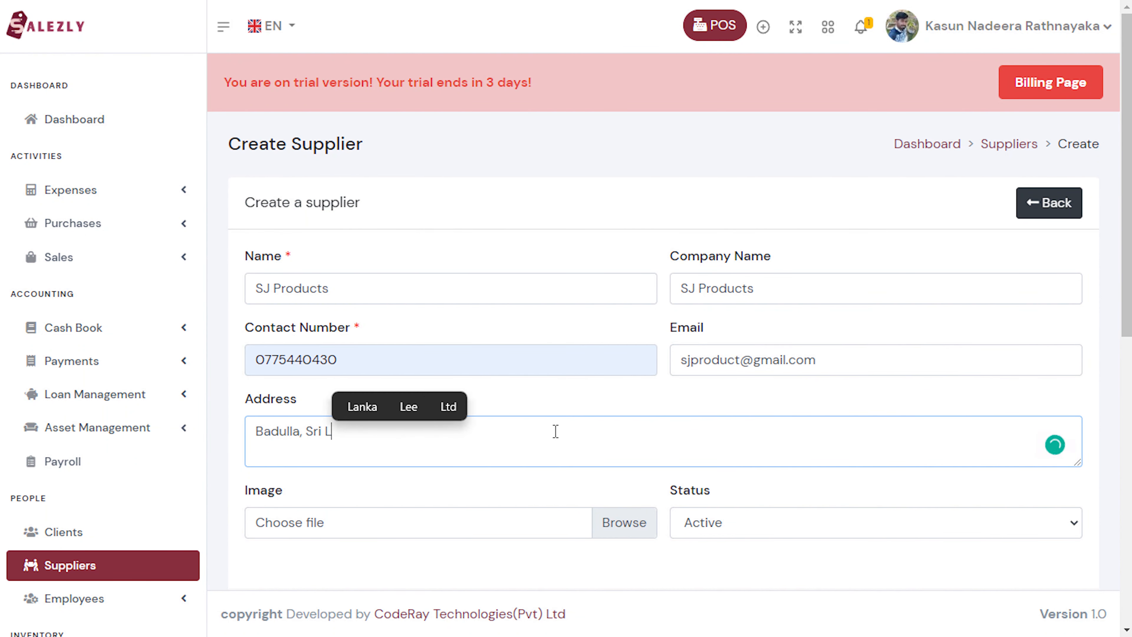
type("anka")
scroll(556, 431, "down", 2)
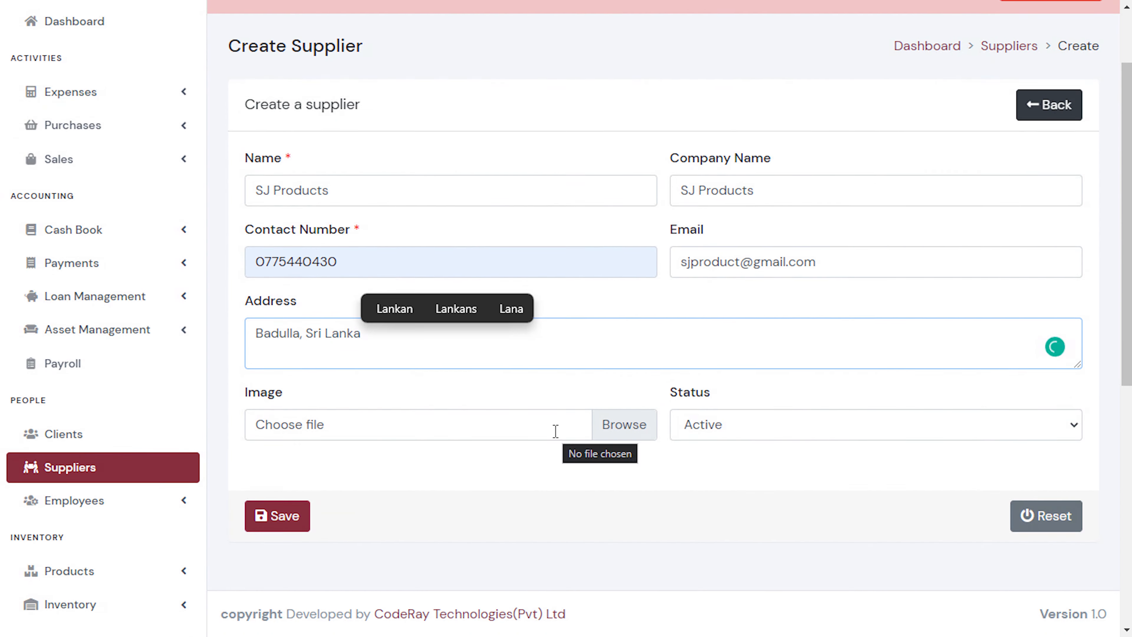
scroll(556, 432, "down", 1)
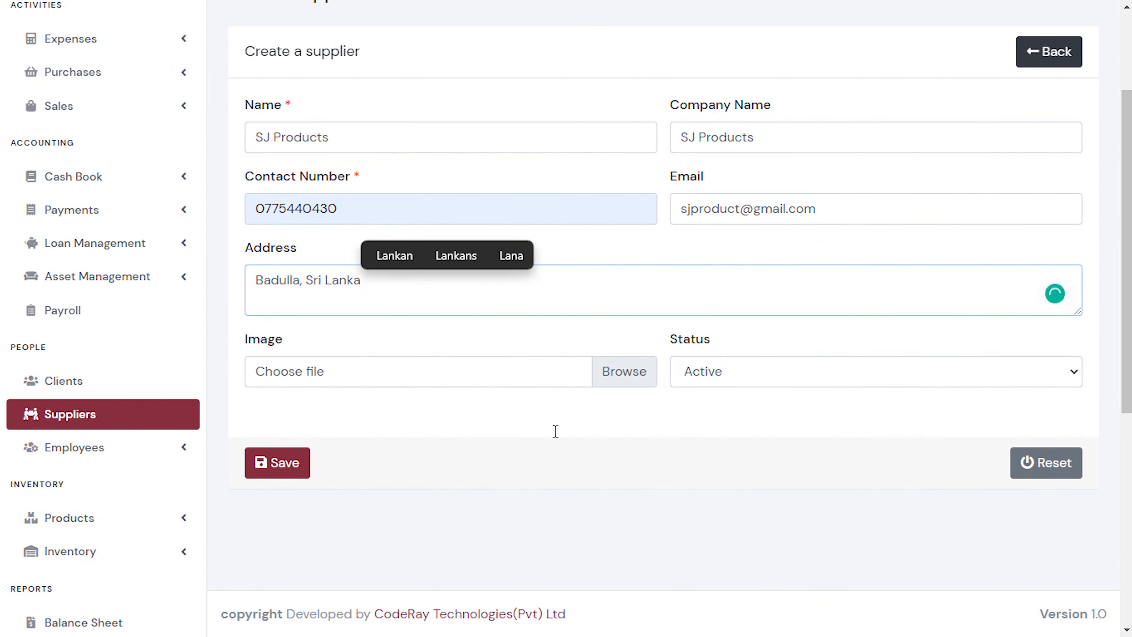
left_click(273, 463)
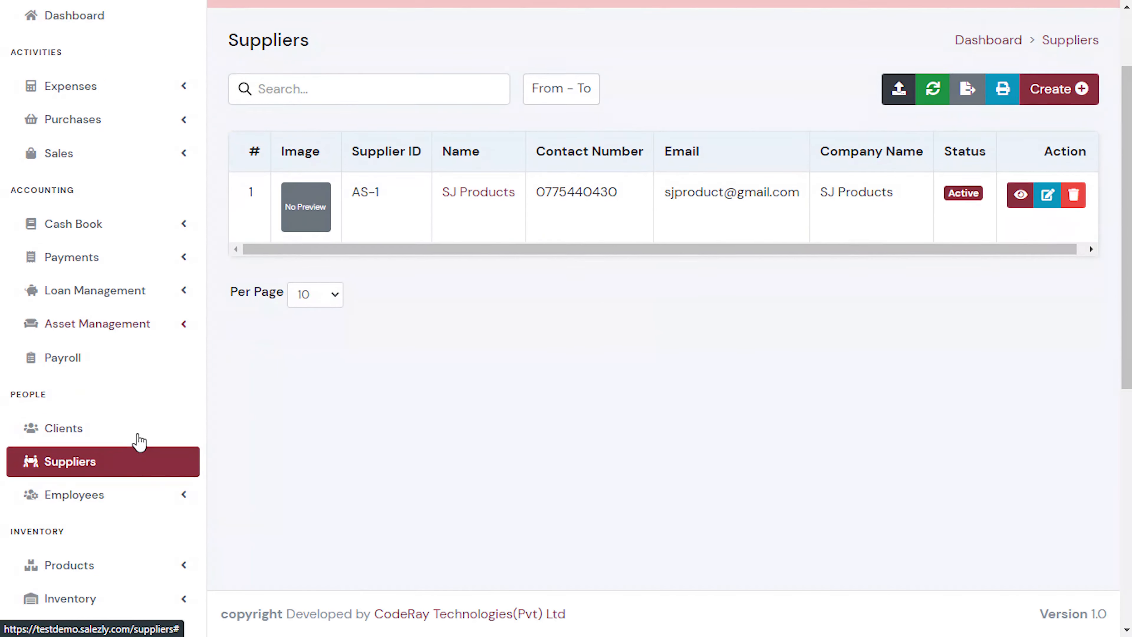
Scroll down the sidebar and go to the Setup page.
scroll(137, 437, "down", 5)
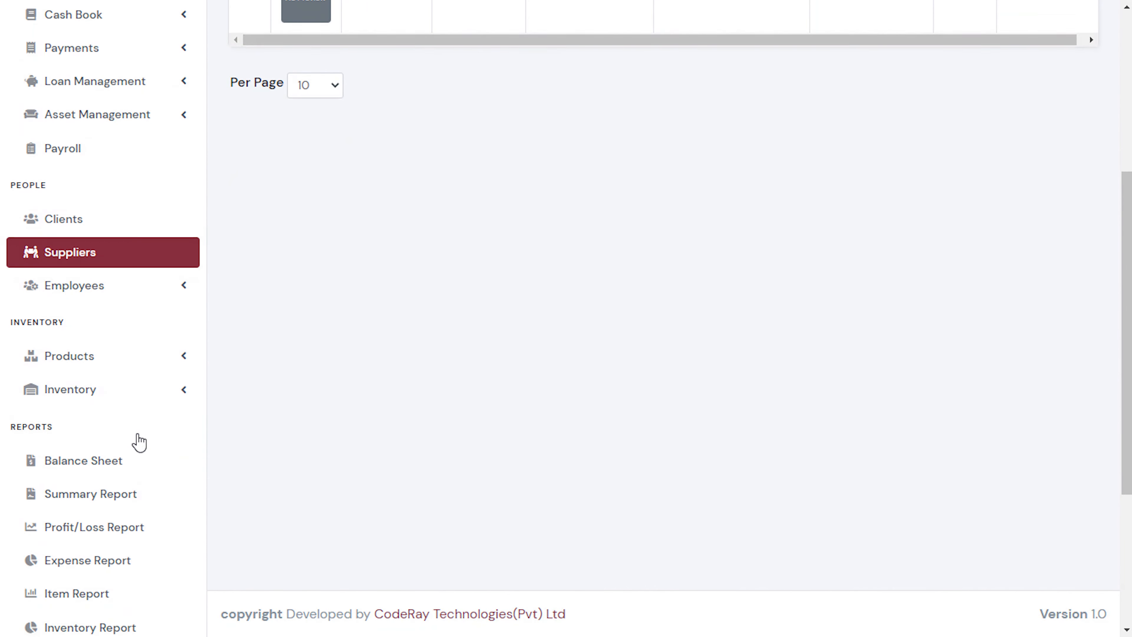
scroll(136, 442, "down", 5)
left_click(60, 478)
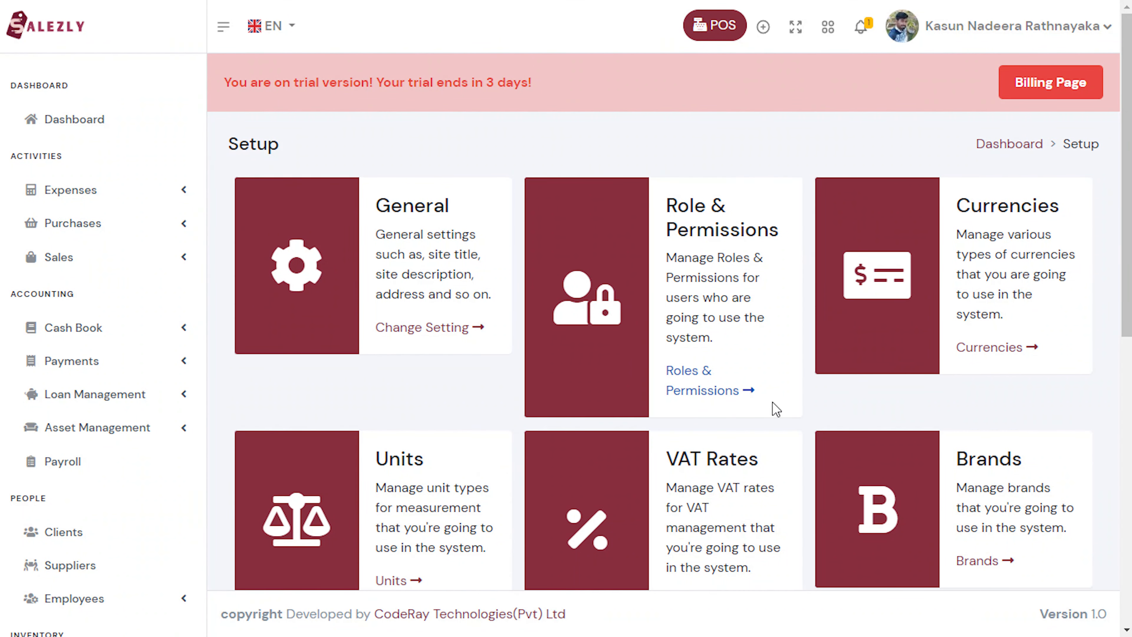
Create brand SJ Products with short code SJ Products in Brands.
left_click(977, 563)
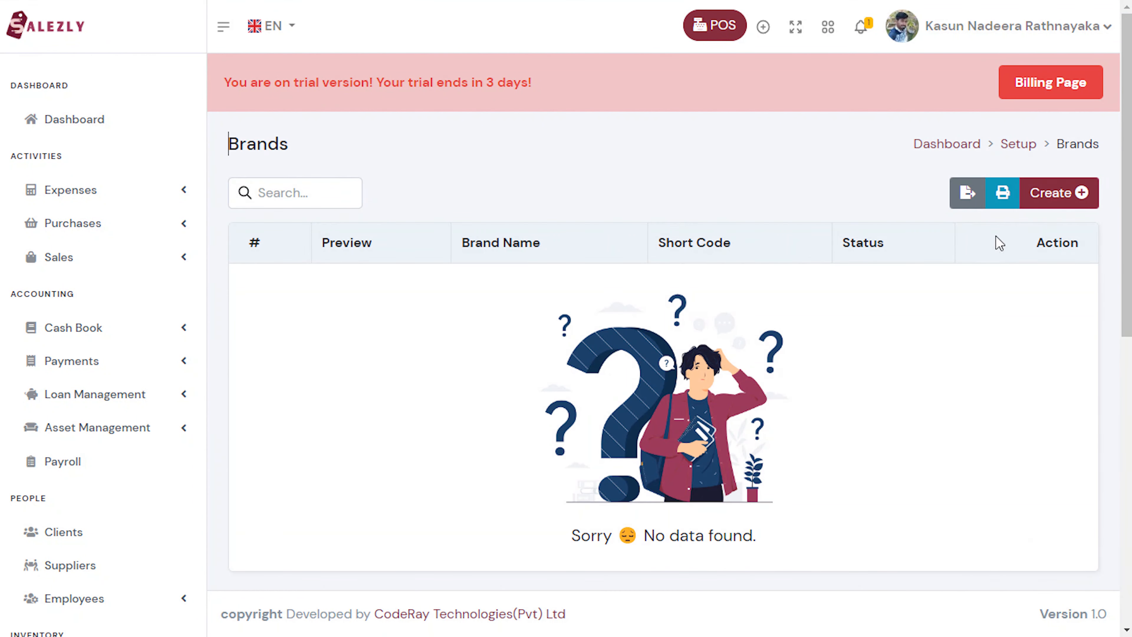
left_click(1050, 193)
left_click(450, 288)
type("SJ Products")
left_click(706, 297)
type("SJ Prod")
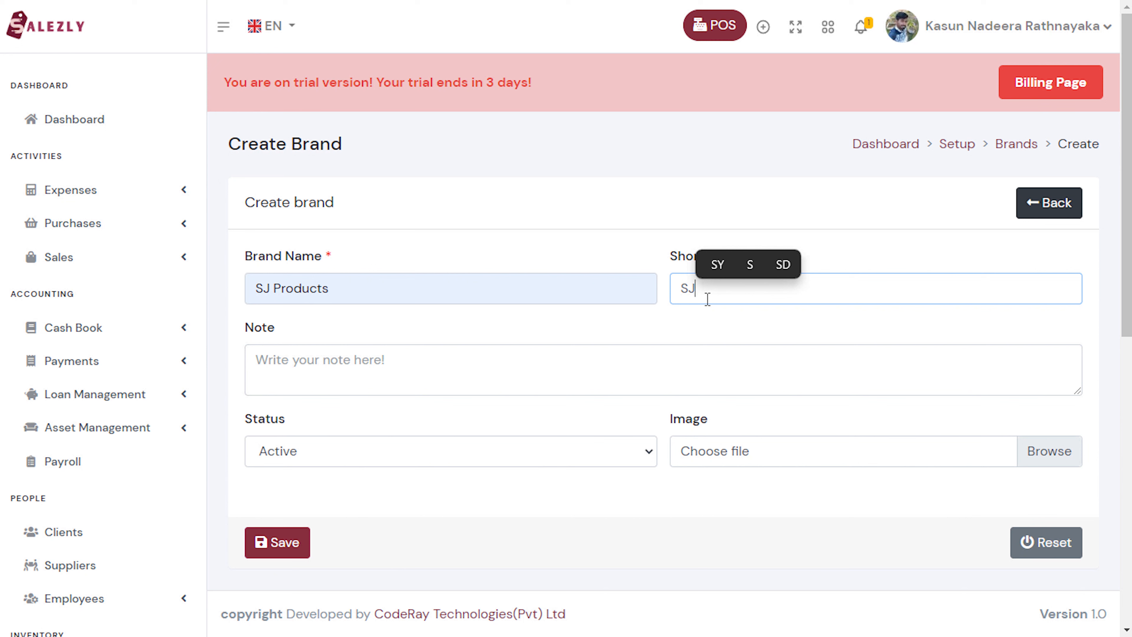
type("uc")
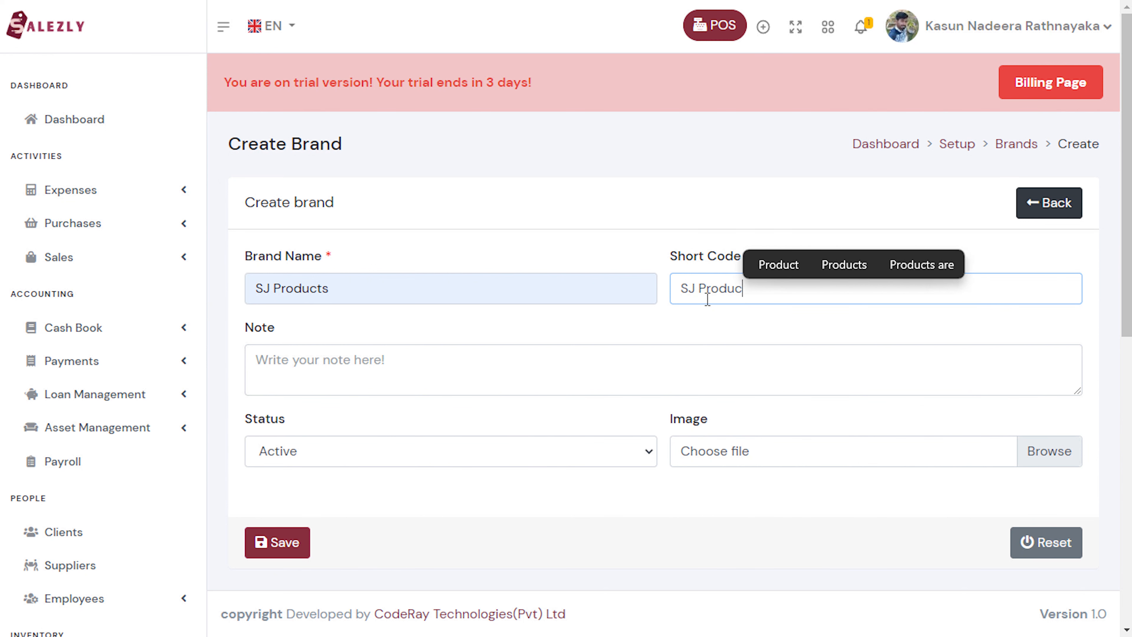
type("ts")
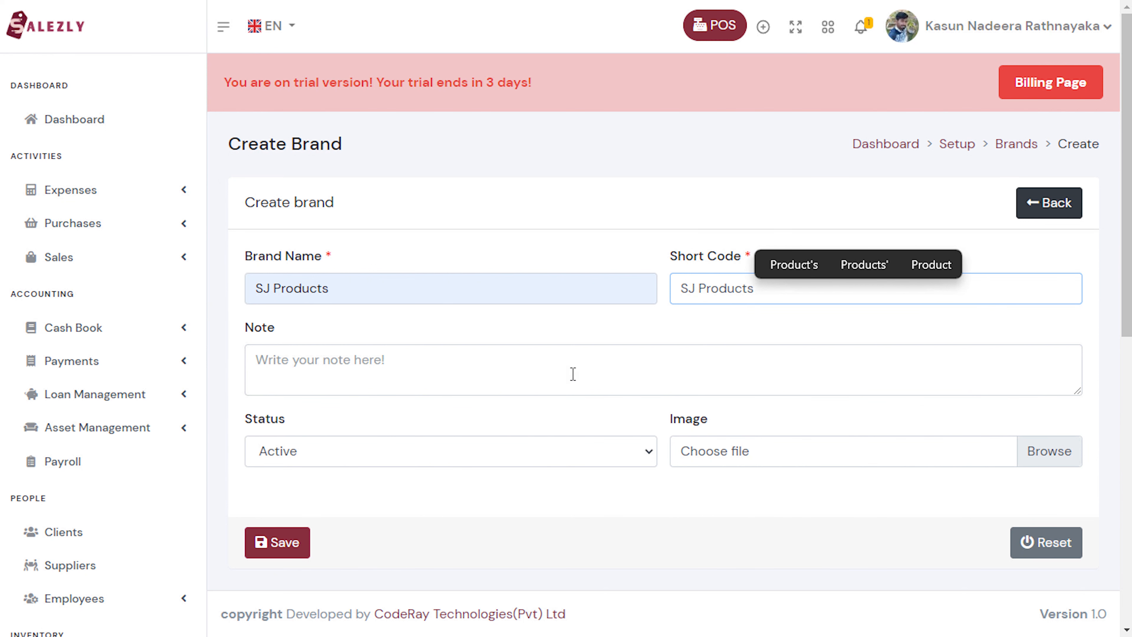
left_click(305, 543)
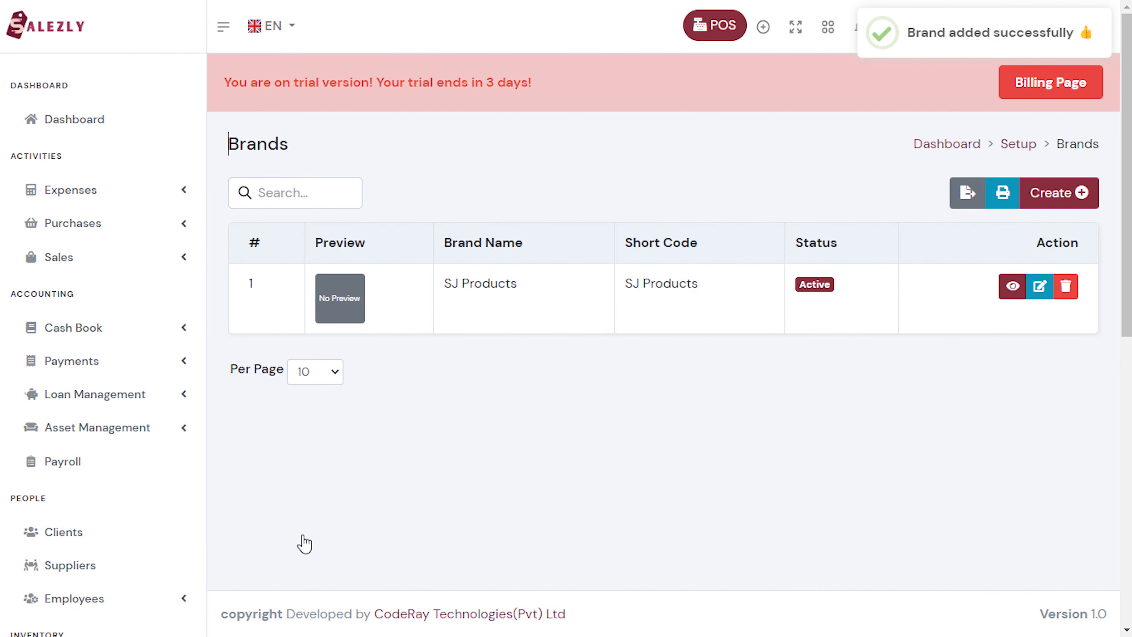
Create and save the unit Per One with code per one.
left_click(487, 361)
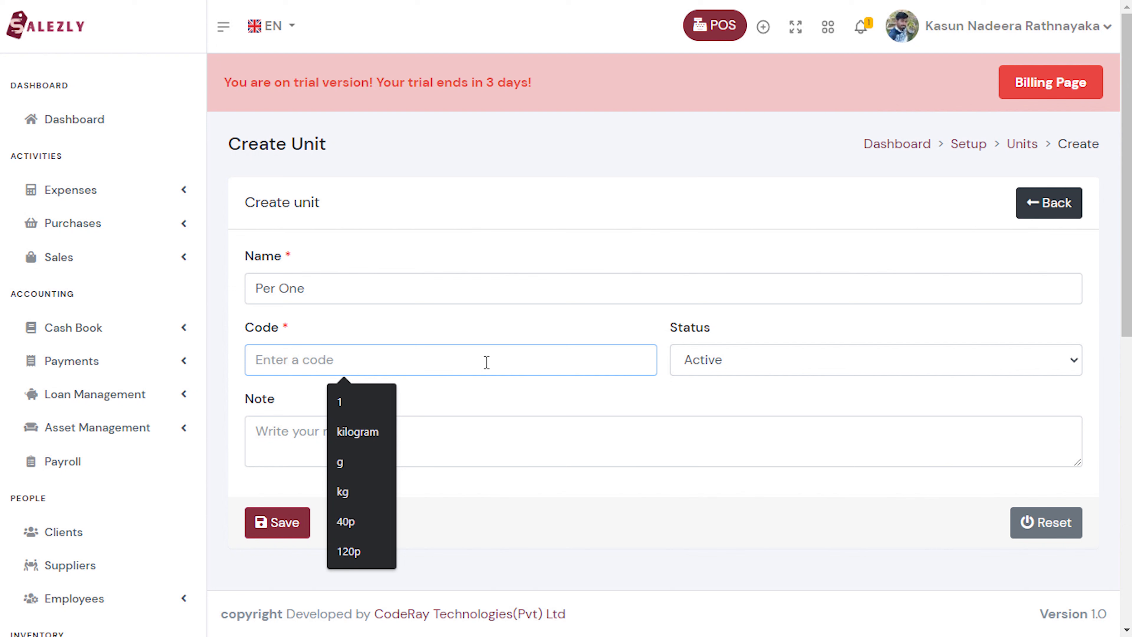
type("per")
left_click(354, 403)
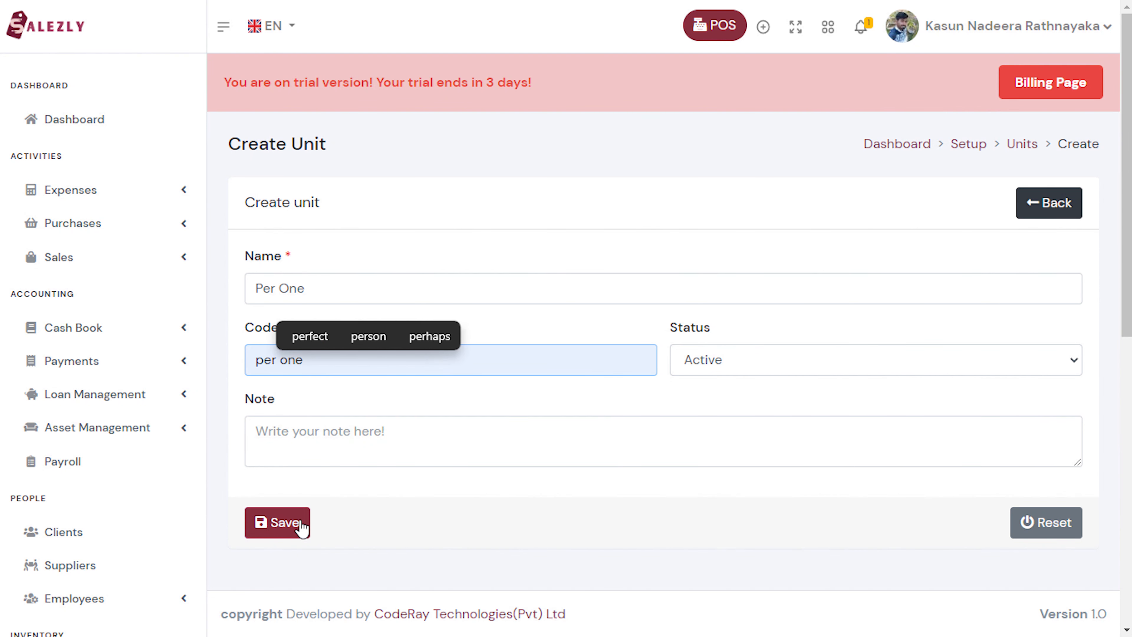
left_click(301, 527)
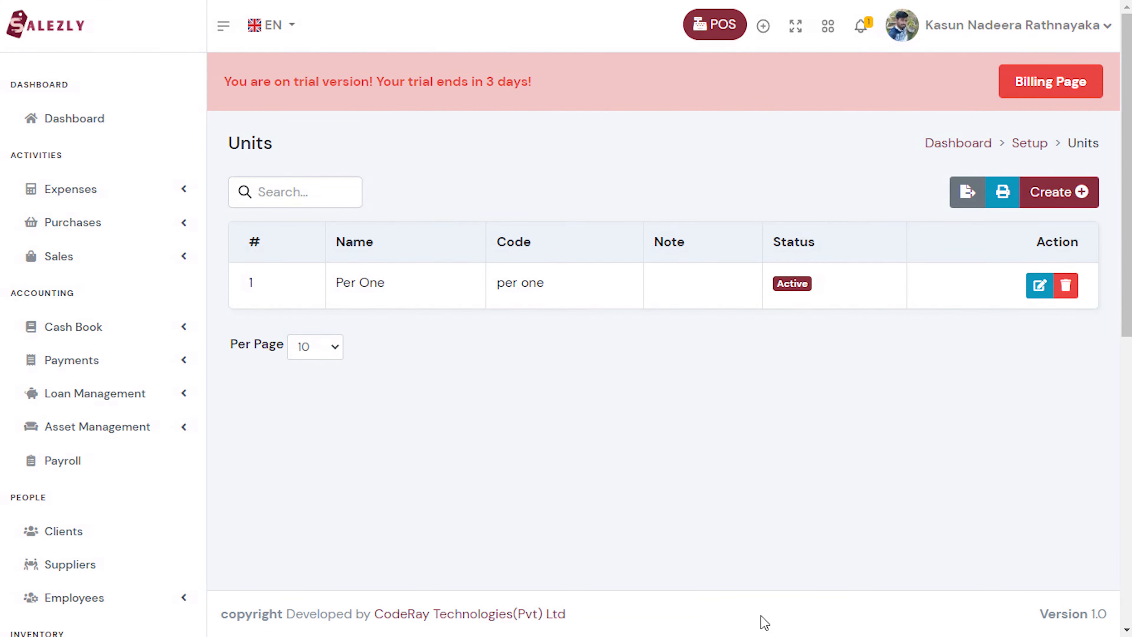
scroll(763, 620, "down", 3)
Under Products > Categories, create and save the category Biscuit.
left_click(71, 518)
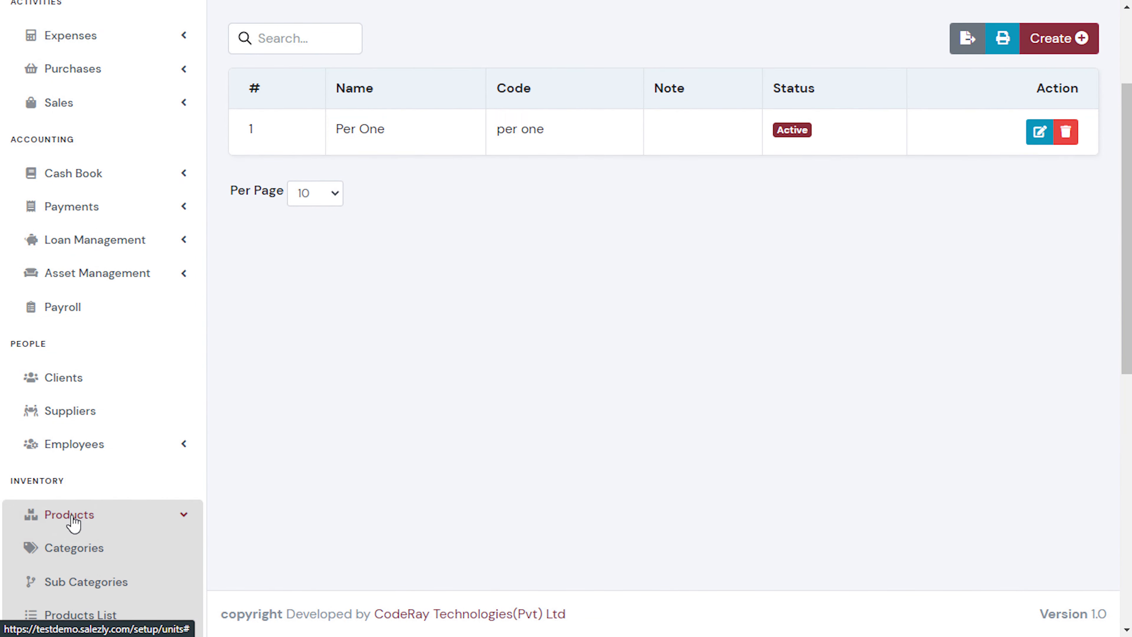
scroll(70, 522, "down", 3)
left_click(69, 424)
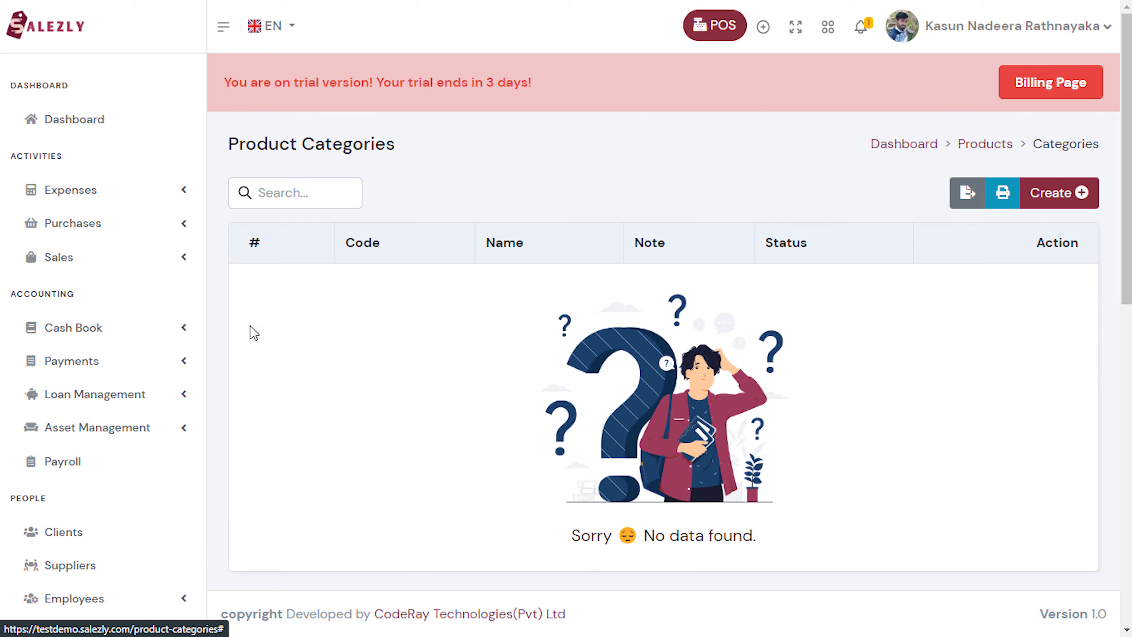
left_click(1056, 202)
left_click(605, 288)
type("Bis")
left_click(356, 330)
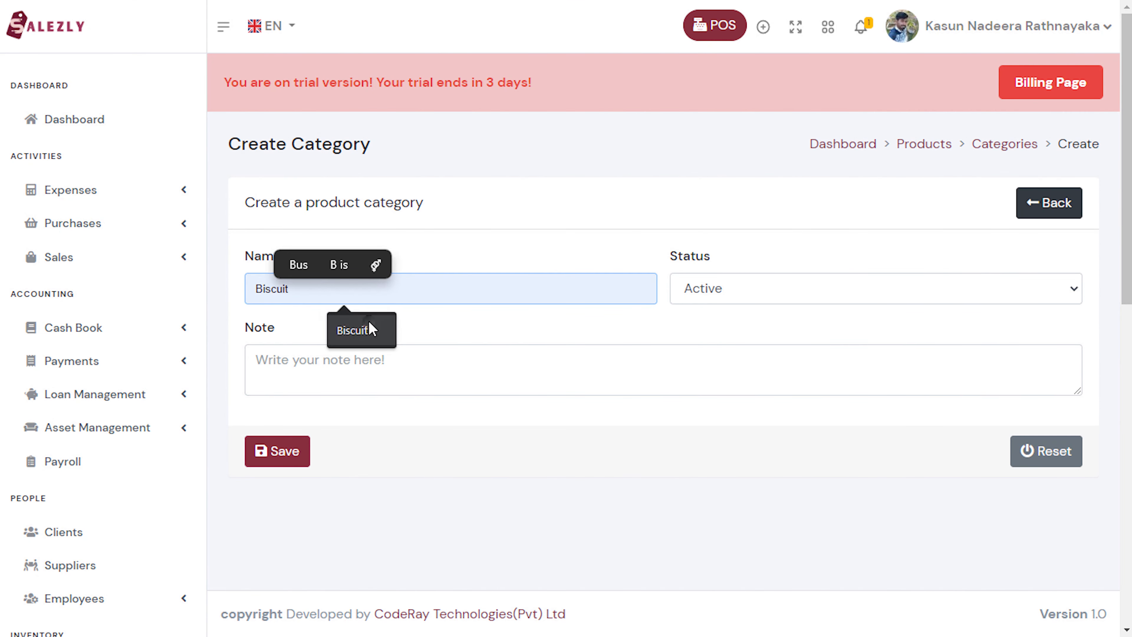
left_click(296, 457)
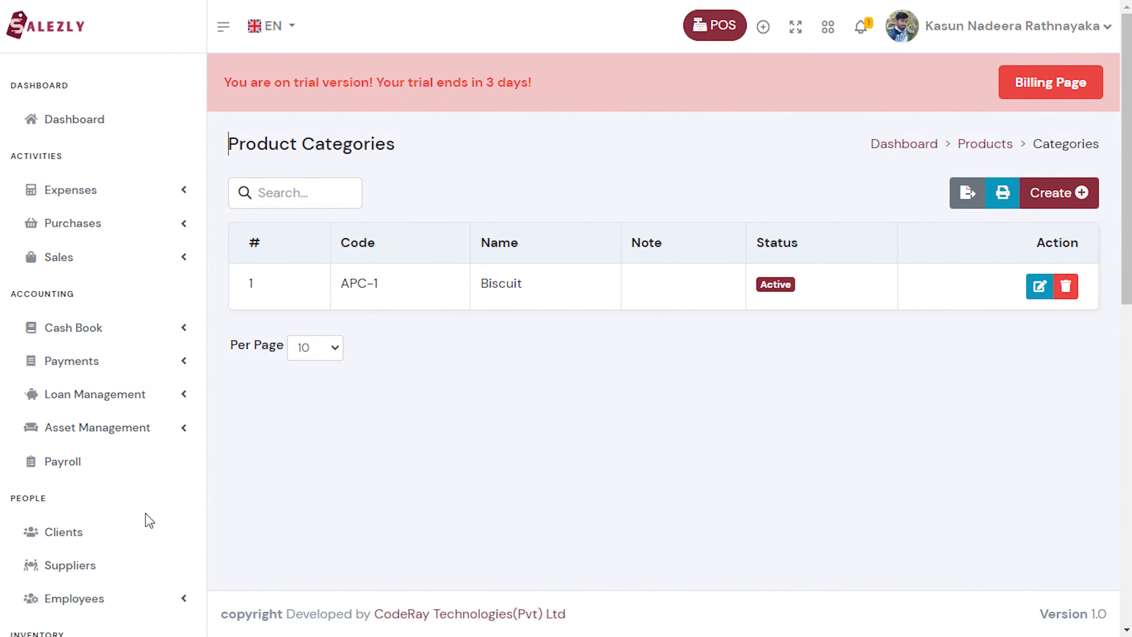
scroll(149, 520, "down", 5)
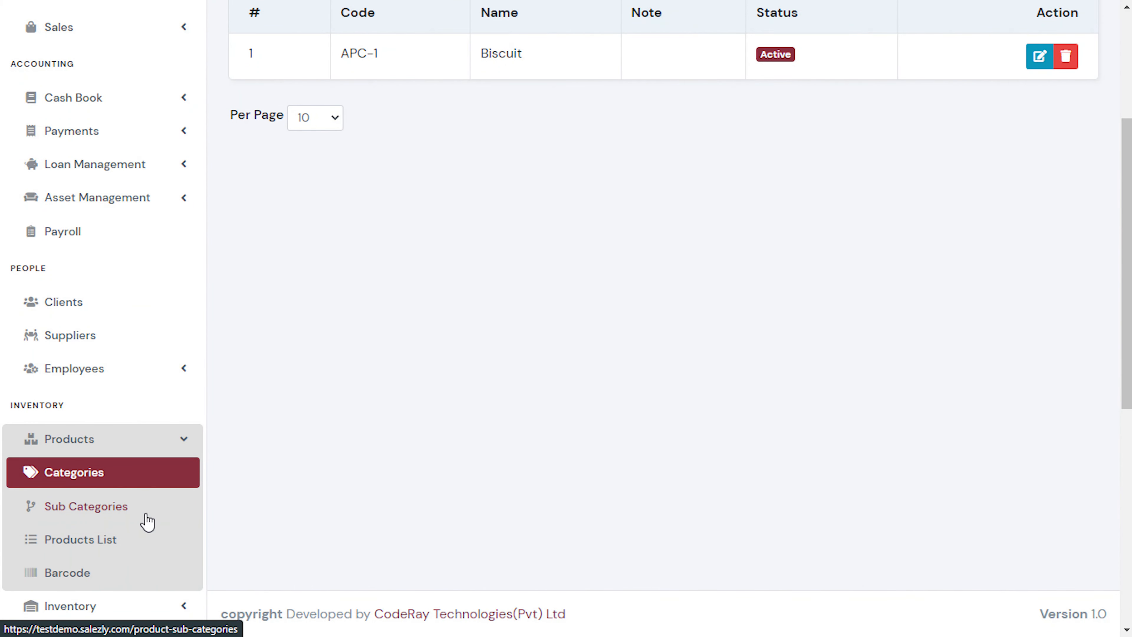
Create sub category Sweet with parent category Biscuit and save it.
left_click(147, 516)
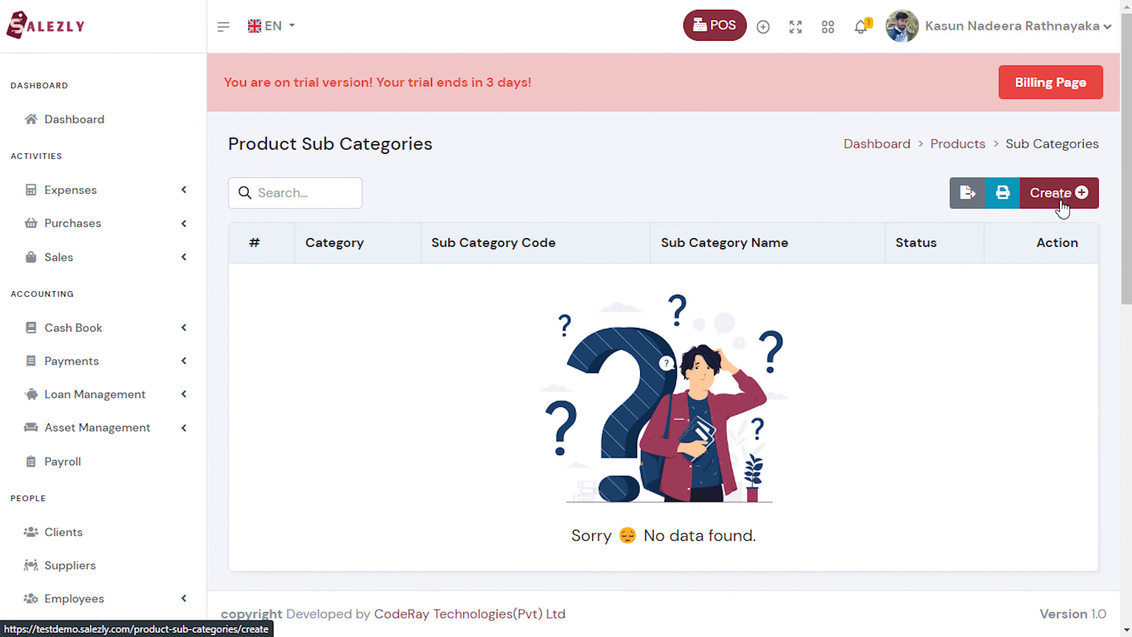
left_click(1063, 208)
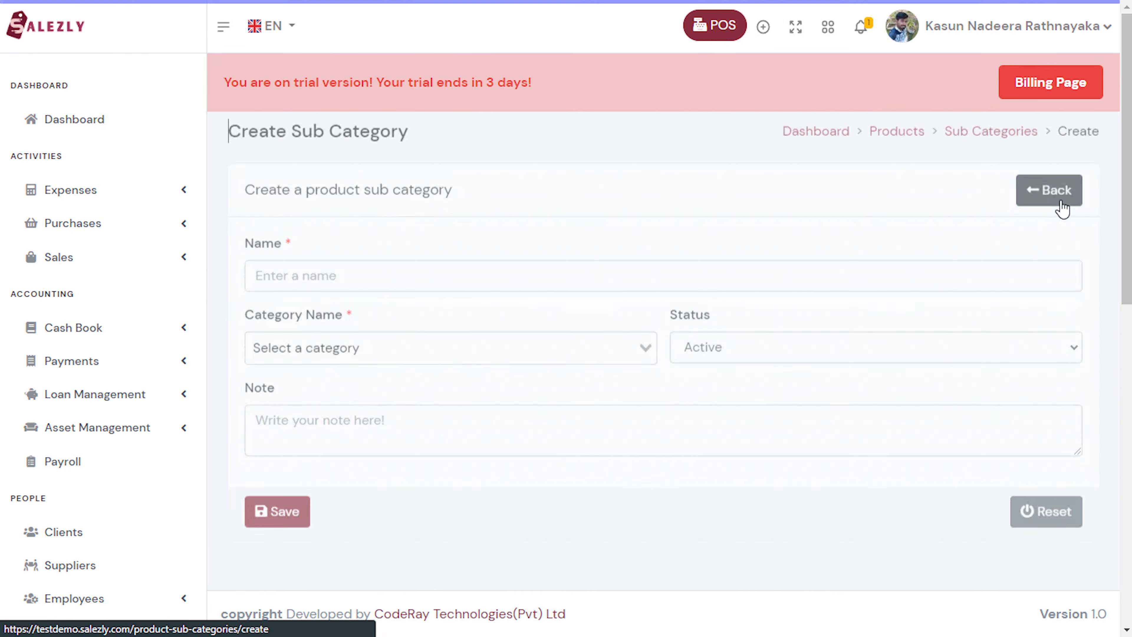
left_click(778, 285)
type("Swee")
left_click(370, 329)
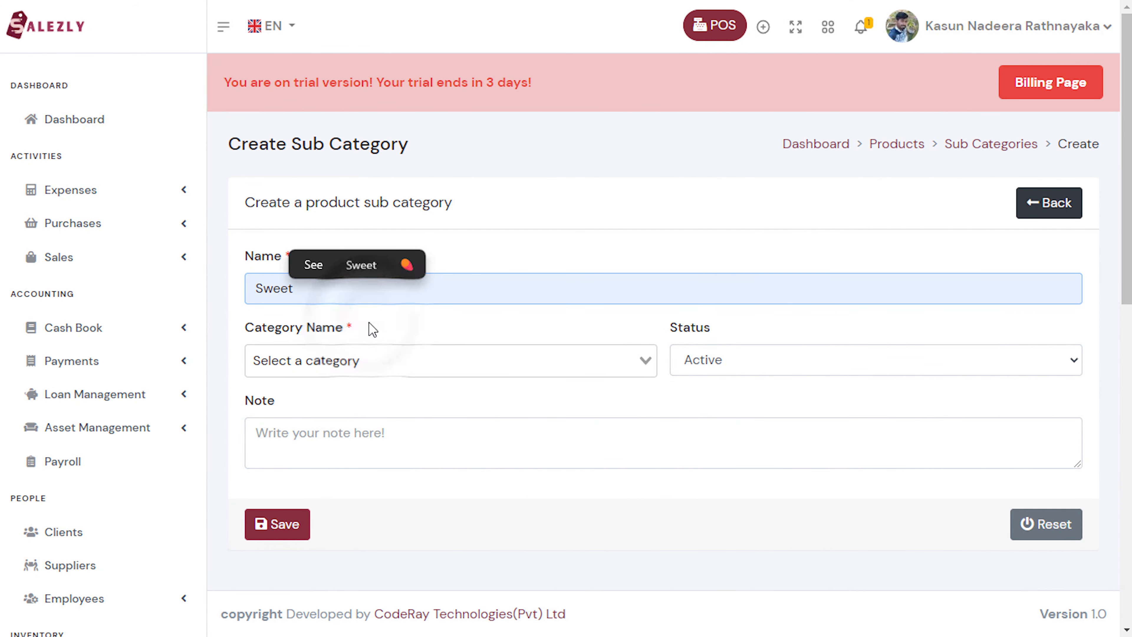
left_click(402, 366)
left_click(387, 395)
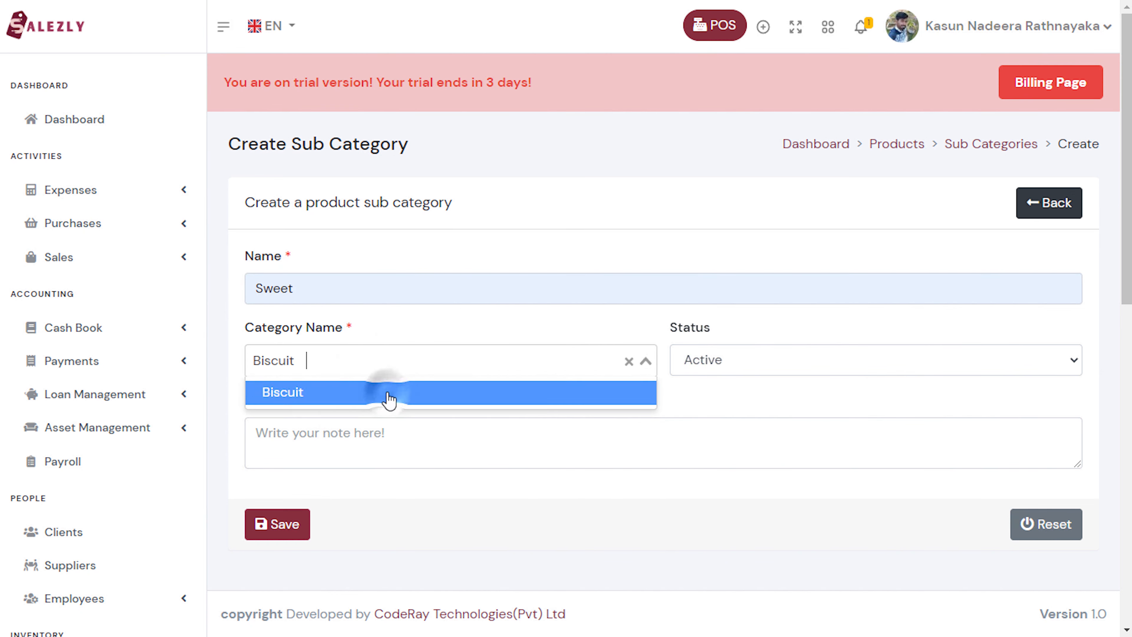
left_click(283, 524)
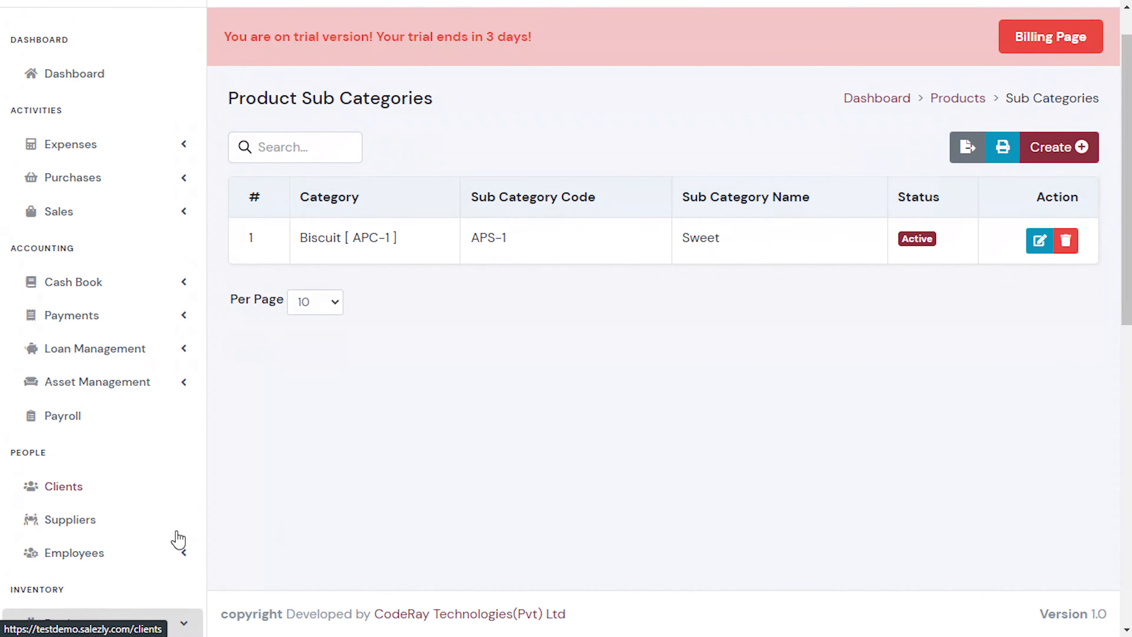
scroll(178, 539, "down", 3)
Start a new product named Cream Cracker 200g with model 01.
left_click(178, 538)
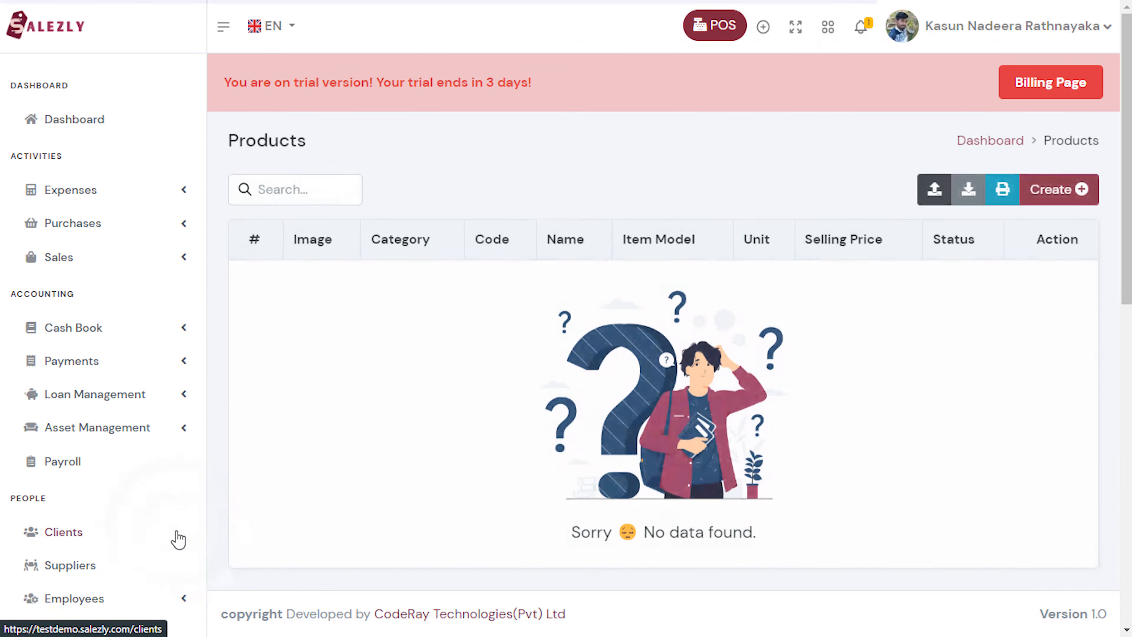
left_click(1059, 193)
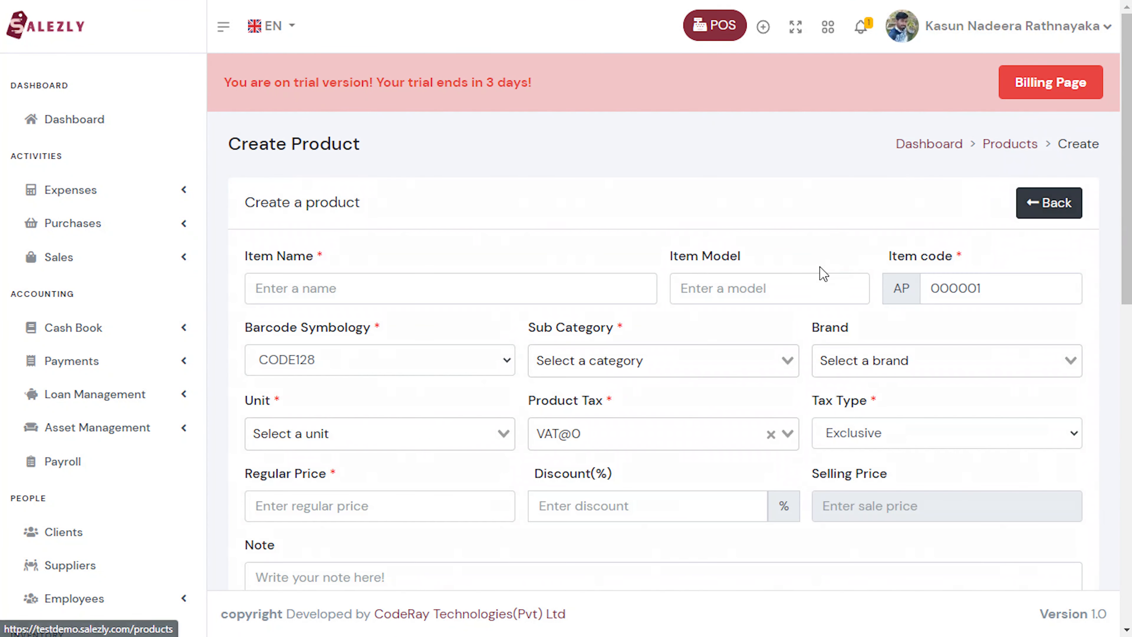
left_click(498, 289)
type("Cream C")
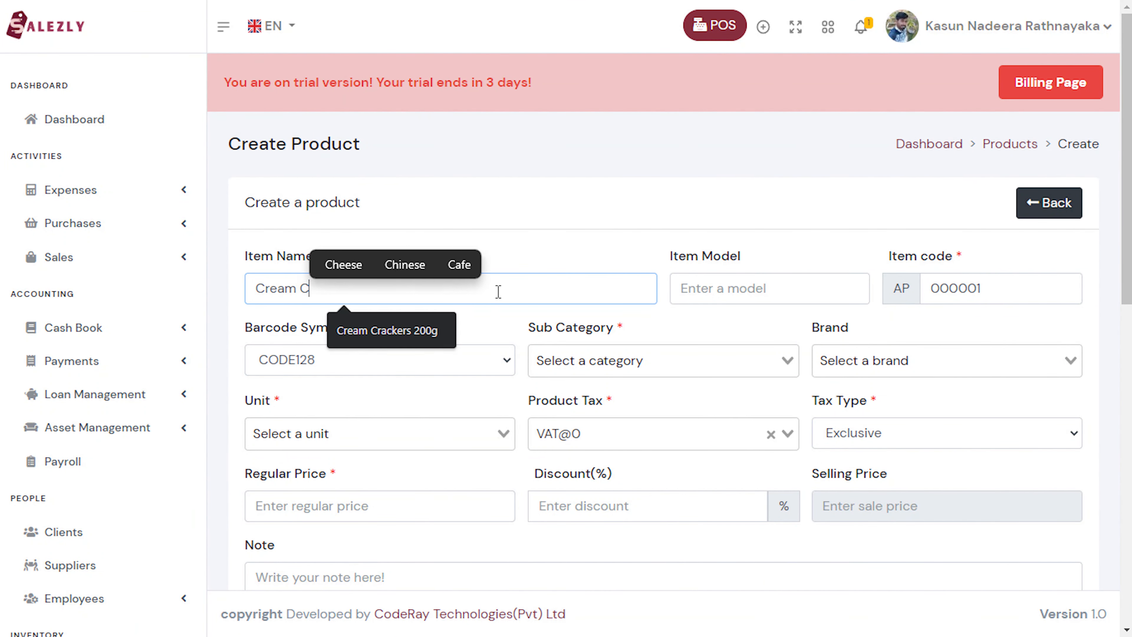
type("racker 200g")
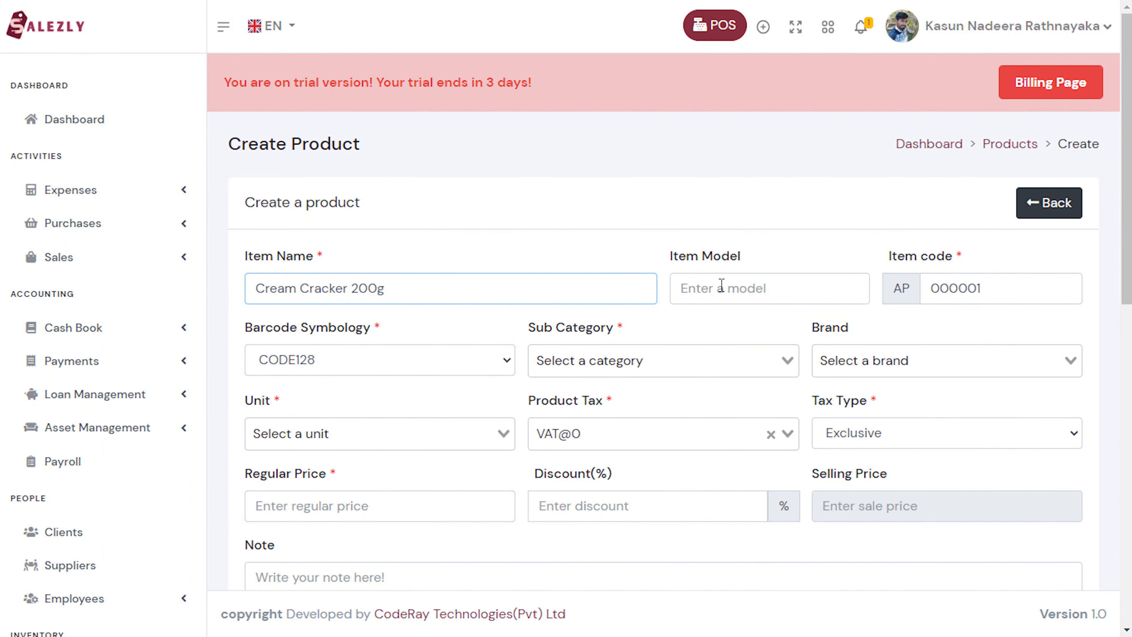
left_click(734, 286)
type("01")
Set sub category Sweet, brand SJ Products and unit Per One.
left_click(633, 364)
left_click(616, 391)
left_click(836, 361)
left_click(853, 393)
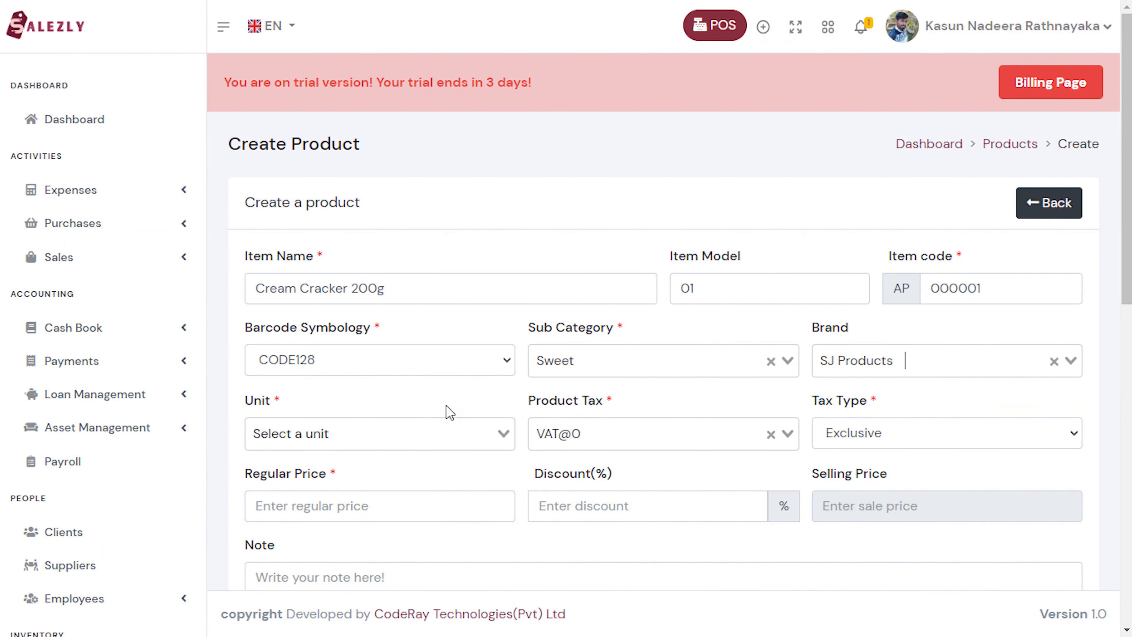
left_click(424, 440)
left_click(421, 464)
Enter price 250, discount 0 and alert quantity 10, then save the product.
scroll(421, 468, "down", 1)
left_click(449, 457)
type("250")
left_click(700, 450)
type("0")
scroll(702, 450, "down", 3)
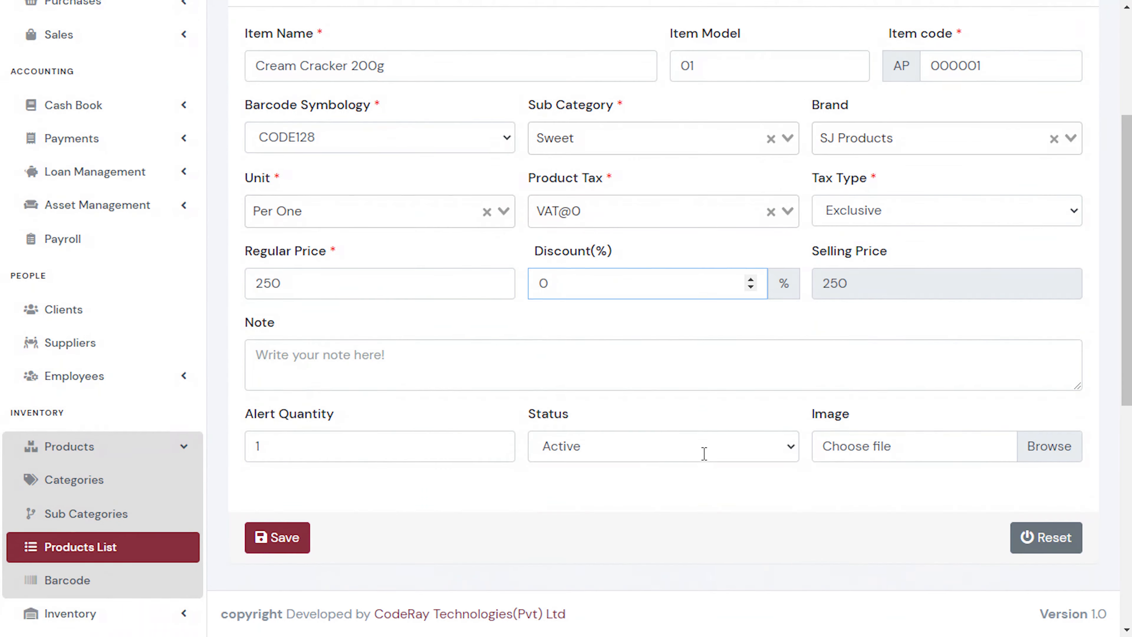
left_click(405, 417)
type("00")
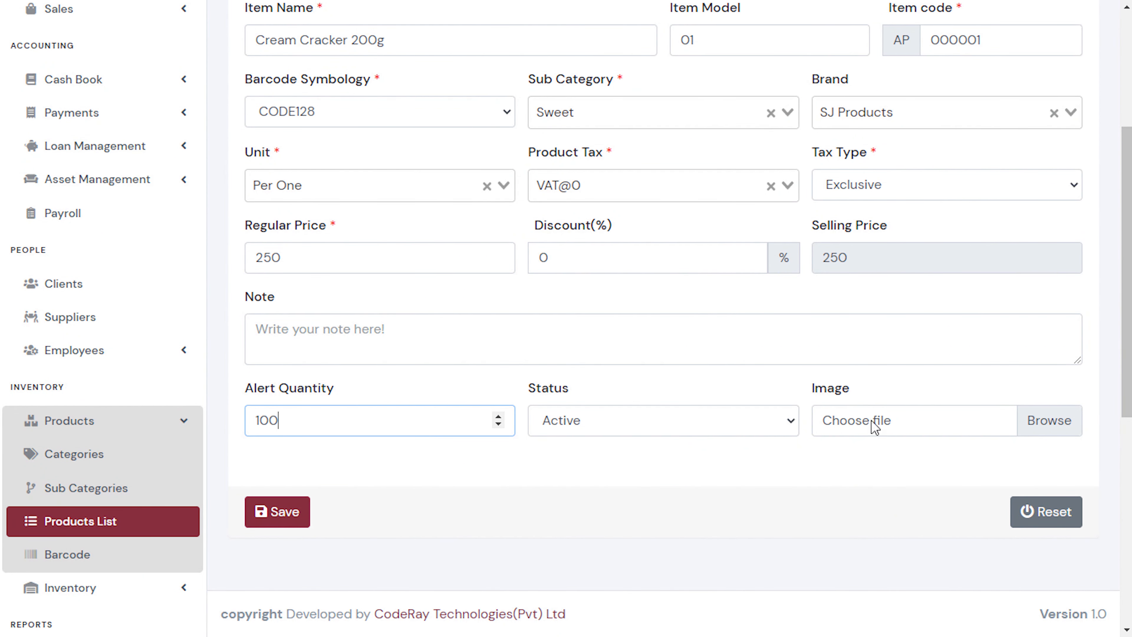
left_click(291, 513)
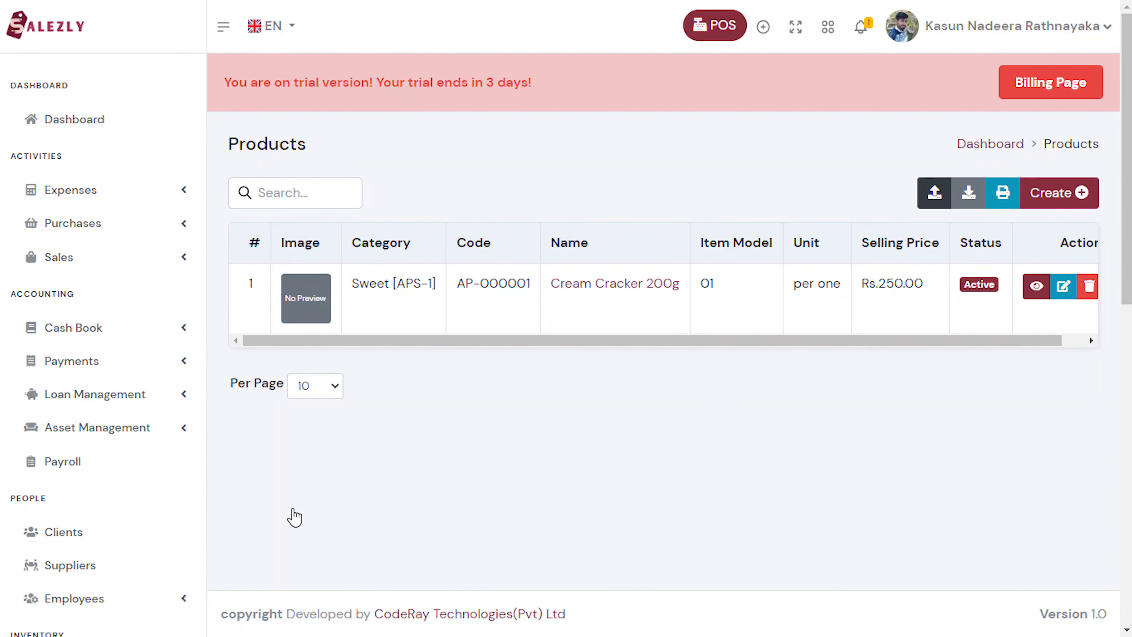
Start a new purchase from supplier SJ Products for Cream Cracker 200g.
left_click(93, 223)
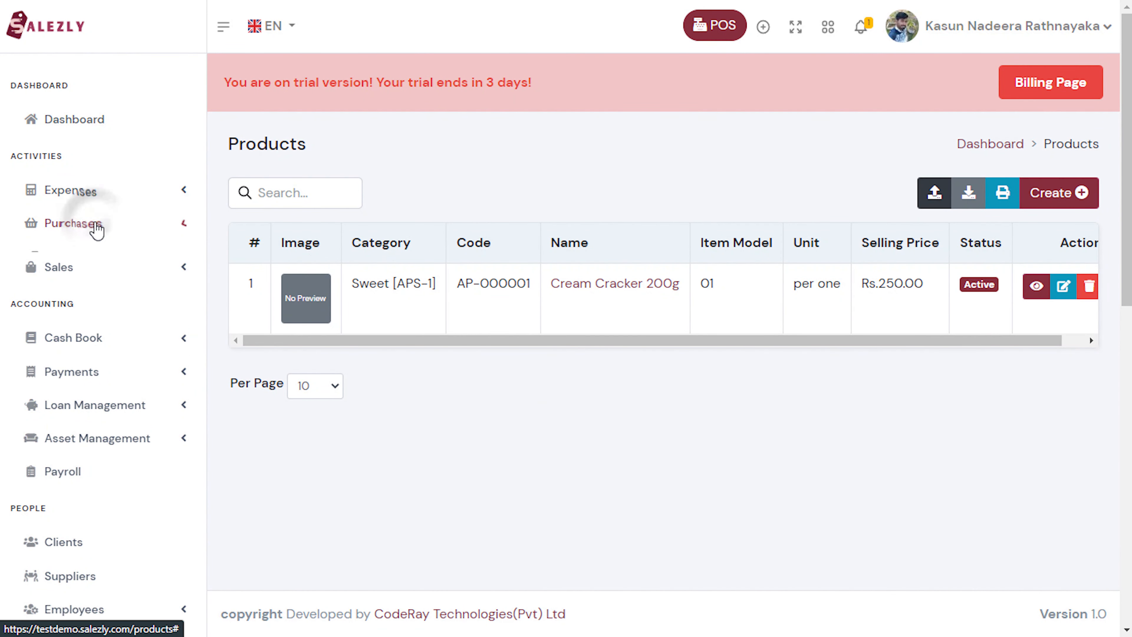
left_click(104, 259)
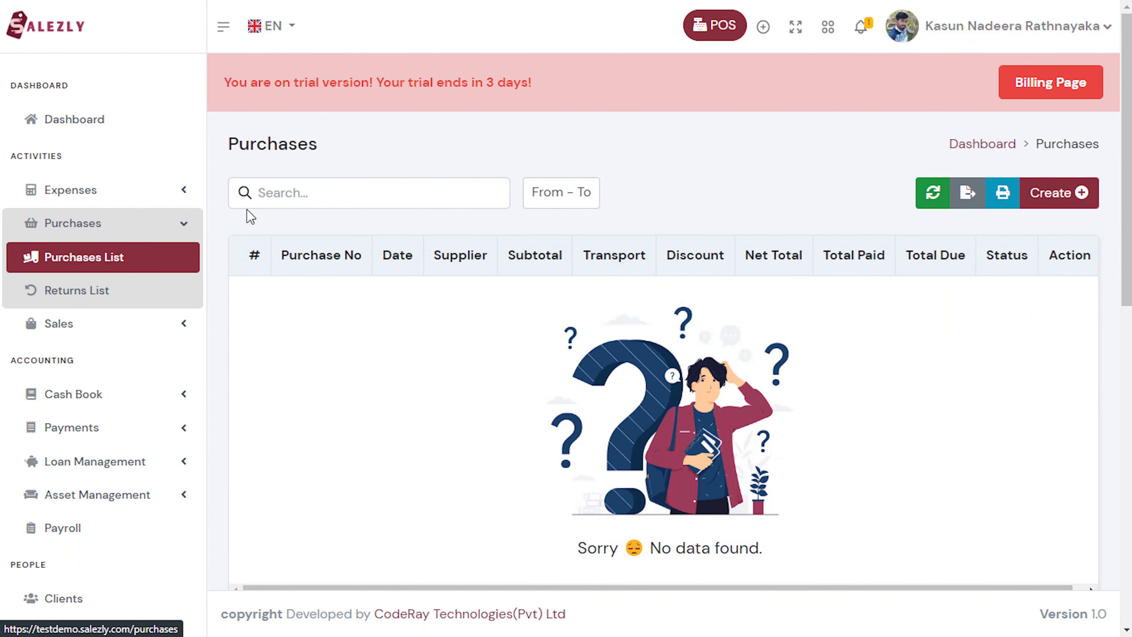
left_click(1034, 193)
left_click(613, 290)
left_click(556, 321)
left_click(740, 292)
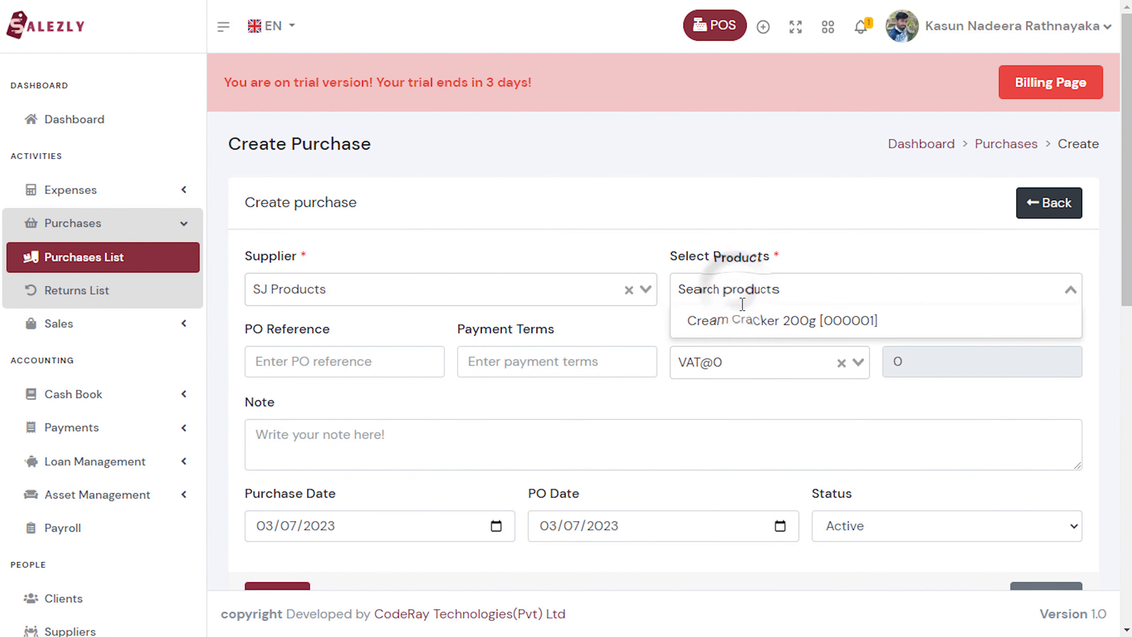
left_click(742, 318)
Set the purchase quantity to 200 and purchase price to 210.
left_click(652, 380)
left_click(652, 380)
left_click(652, 380)
left_click(606, 378)
key("BackSpace")
type("200")
left_click(753, 378)
key("BackSpace")
type("210")
Save the purchase, leaving the payment option unchanged.
scroll(732, 446, "down", 3)
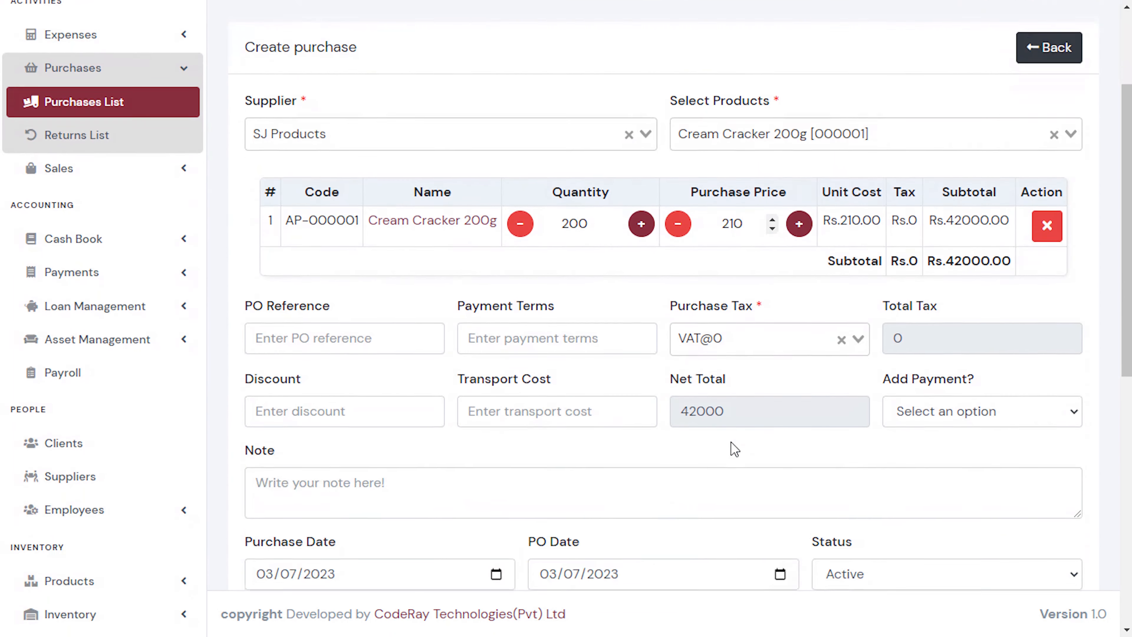
scroll(431, 321, "down", 3)
left_click(940, 292)
left_click(939, 292)
left_click(294, 526)
scroll(295, 526, "down", 10)
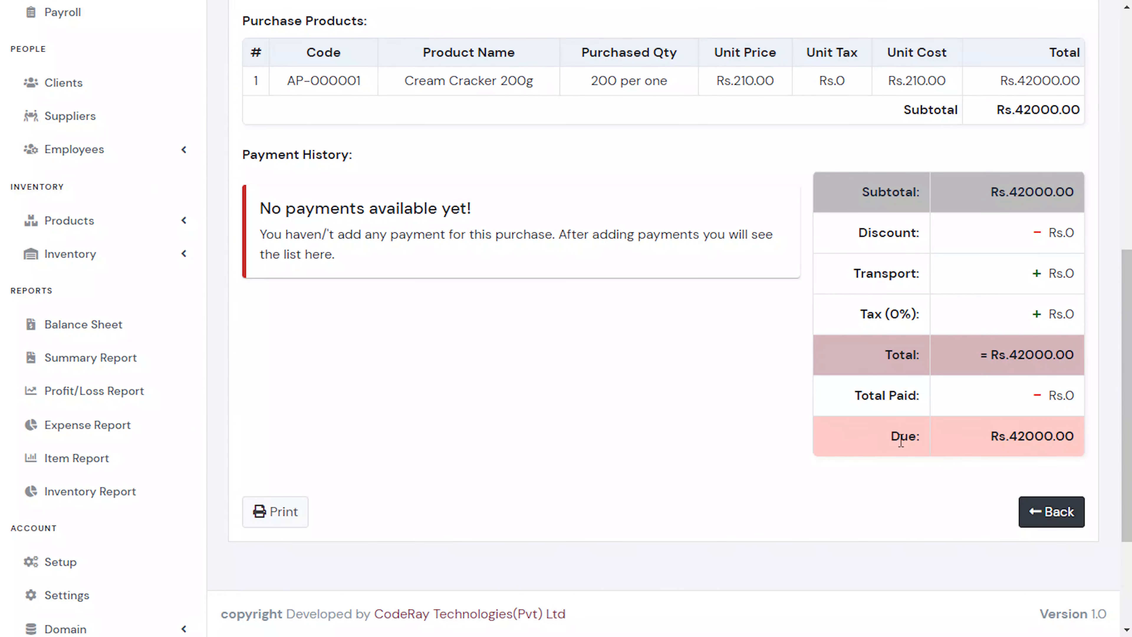
scroll(694, 463, "up", 10)
scroll(699, 463, "up", 1)
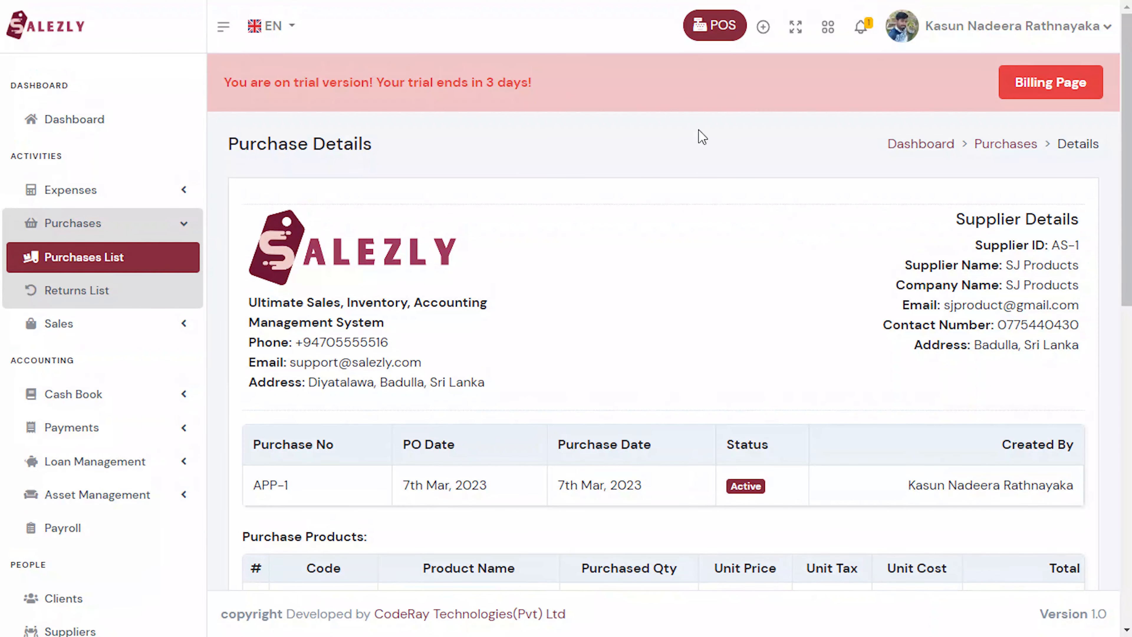
left_click(713, 27)
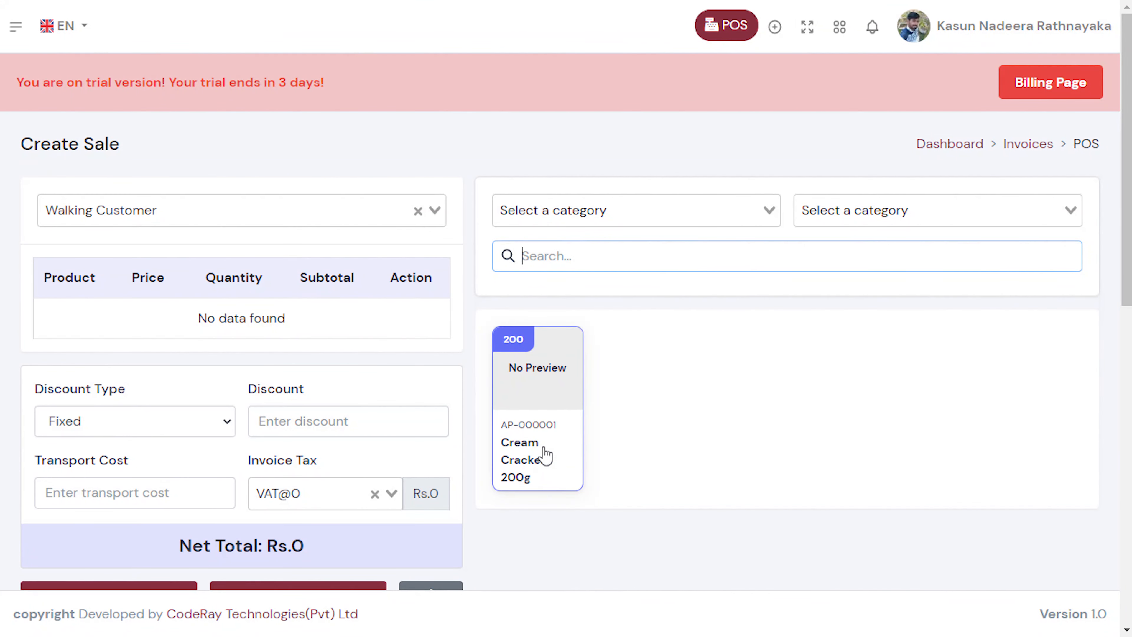
In POS, sell 5 Cream Cracker 200g and save the Rs.1250.00 cash payment.
double_click(546, 455)
double_click(546, 455)
left_click(565, 417)
left_click(636, 210)
left_click(695, 245)
scroll(322, 466, "down", 2)
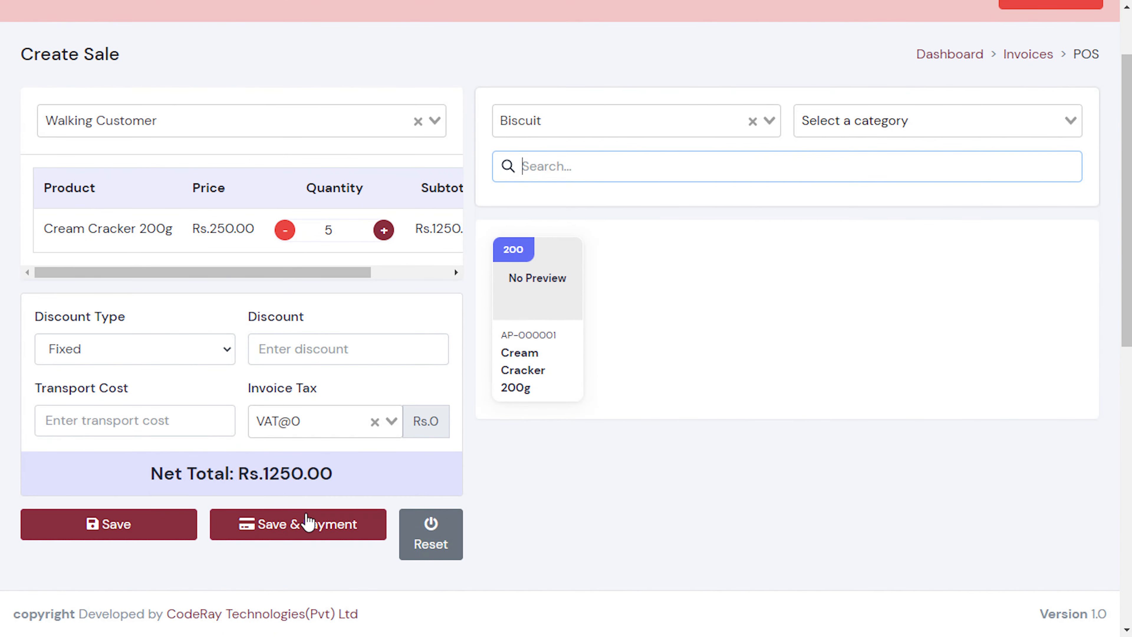
left_click(287, 527)
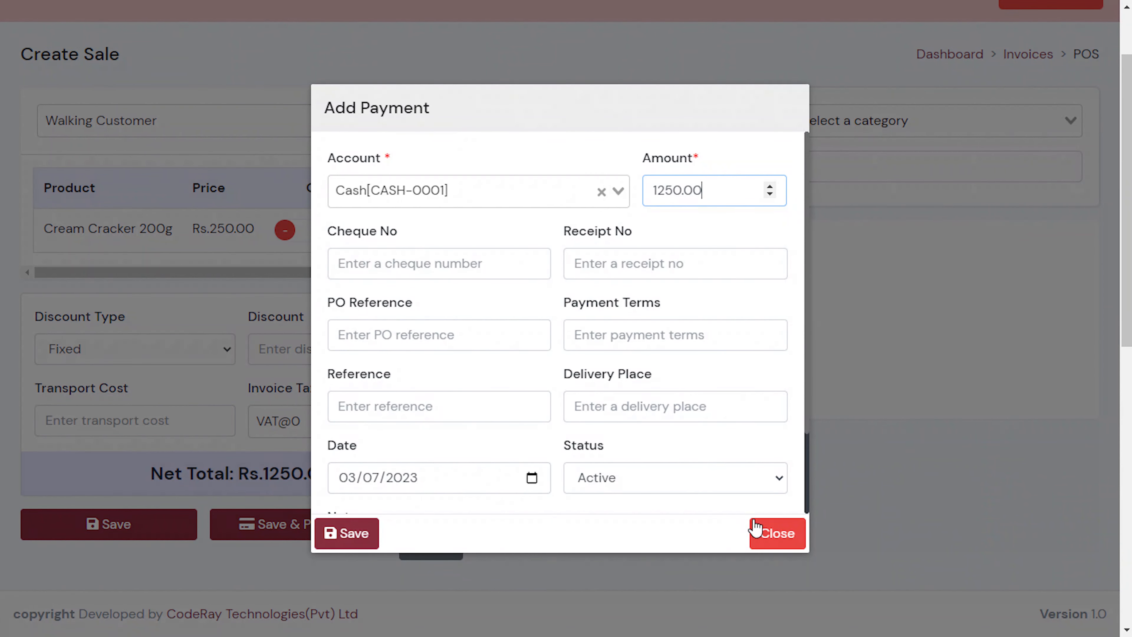
left_click(352, 533)
scroll(544, 365, "down", 1)
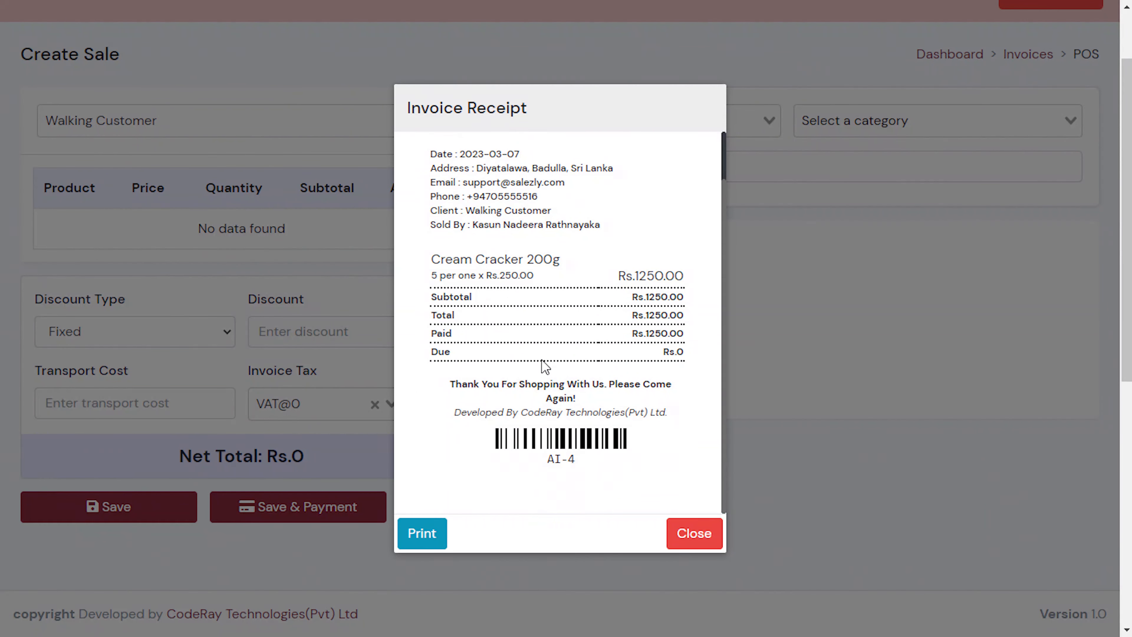